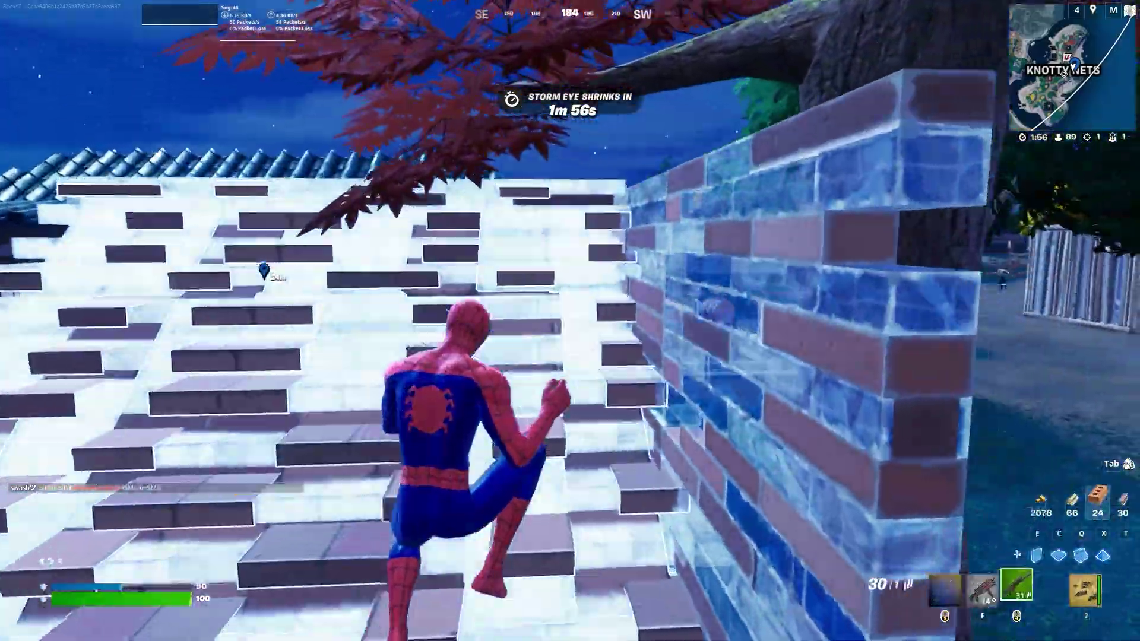
key("w")
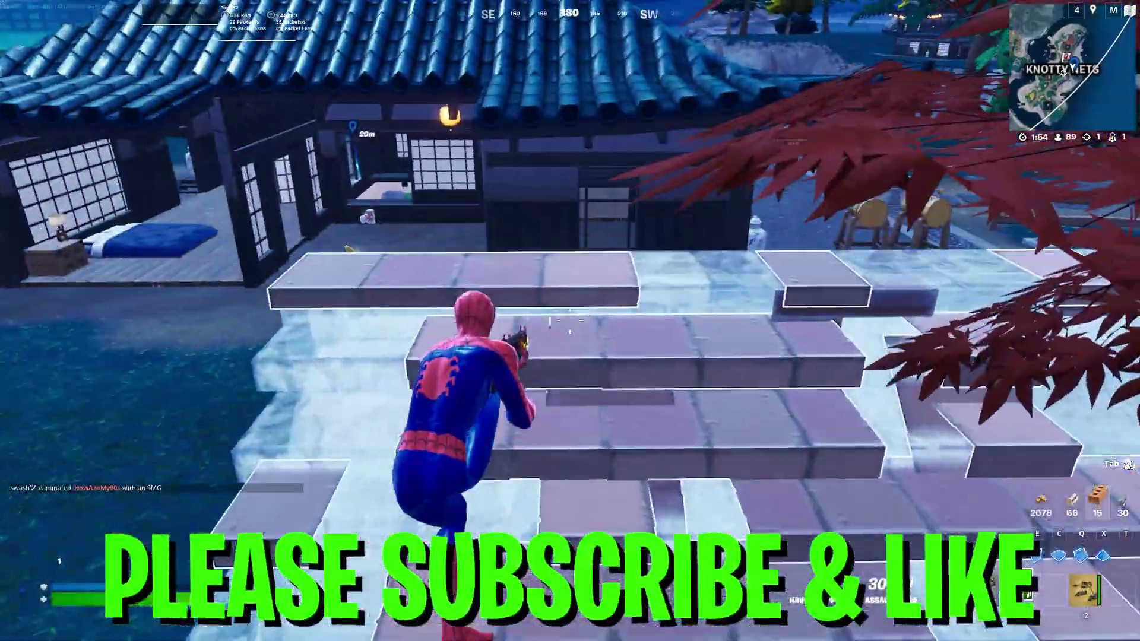
key("w")
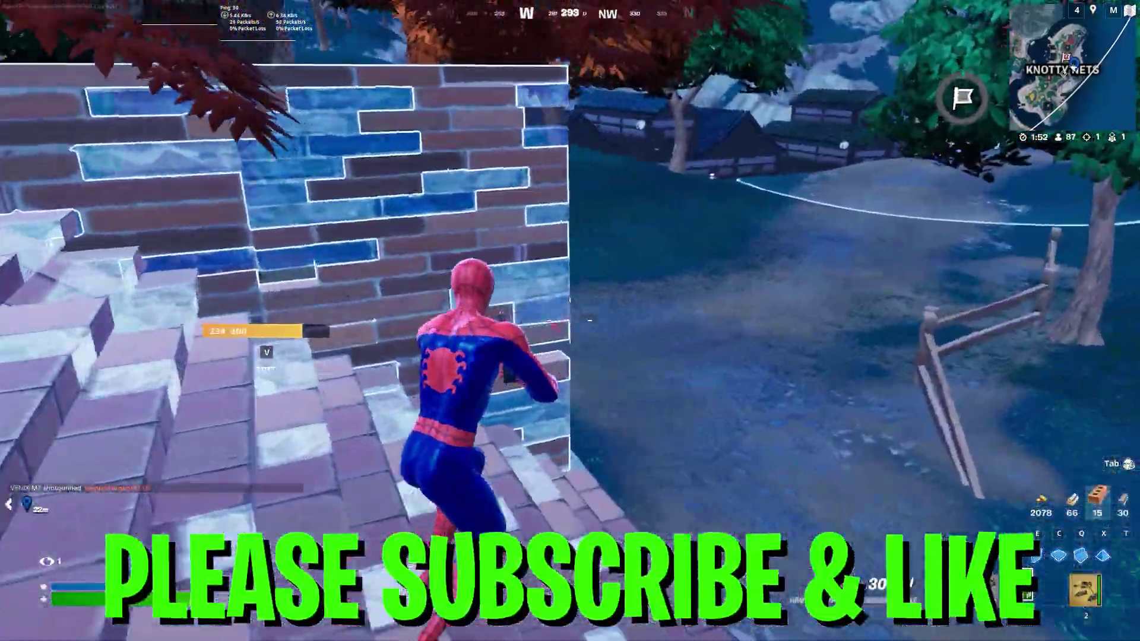
key("w")
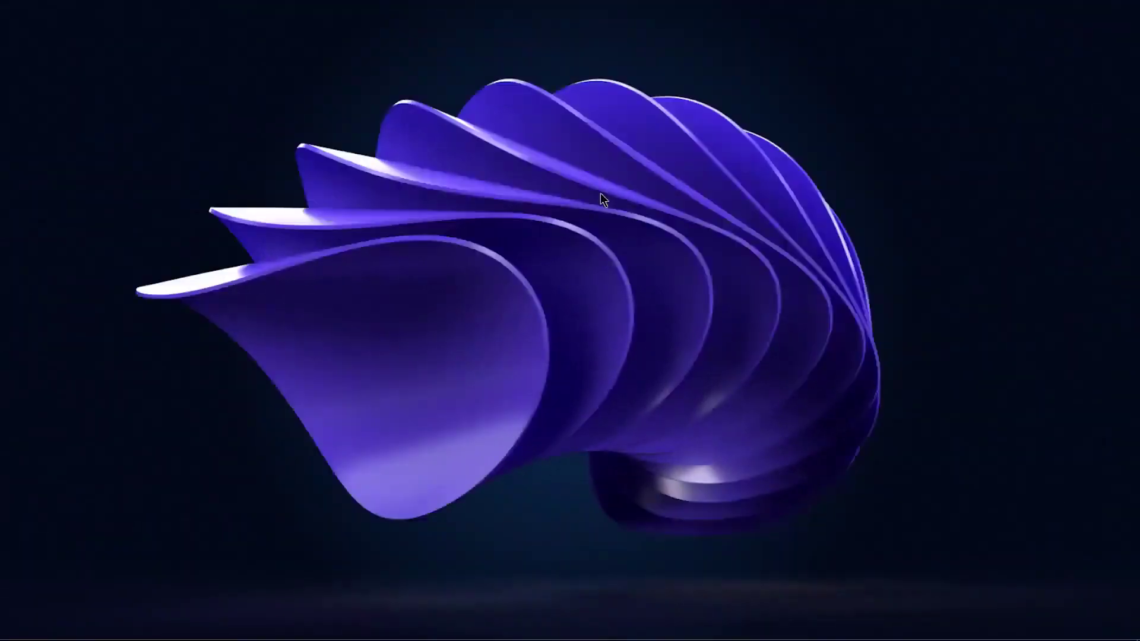
Step: Open AMD Radeon Software from the desktop
right_click(544, 254)
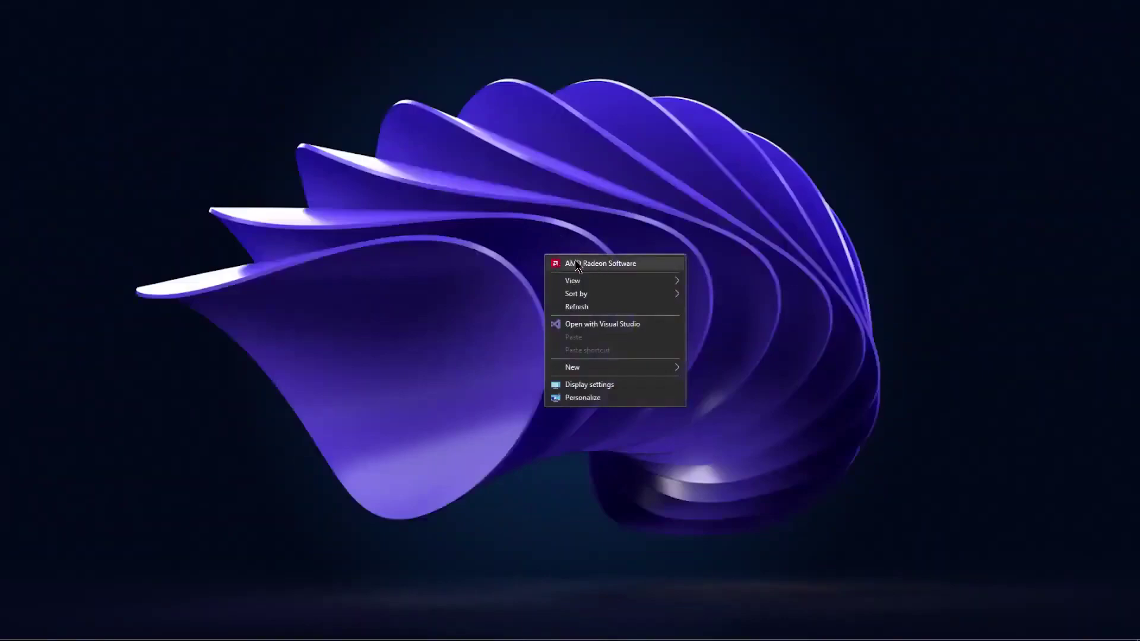
left_click(598, 263)
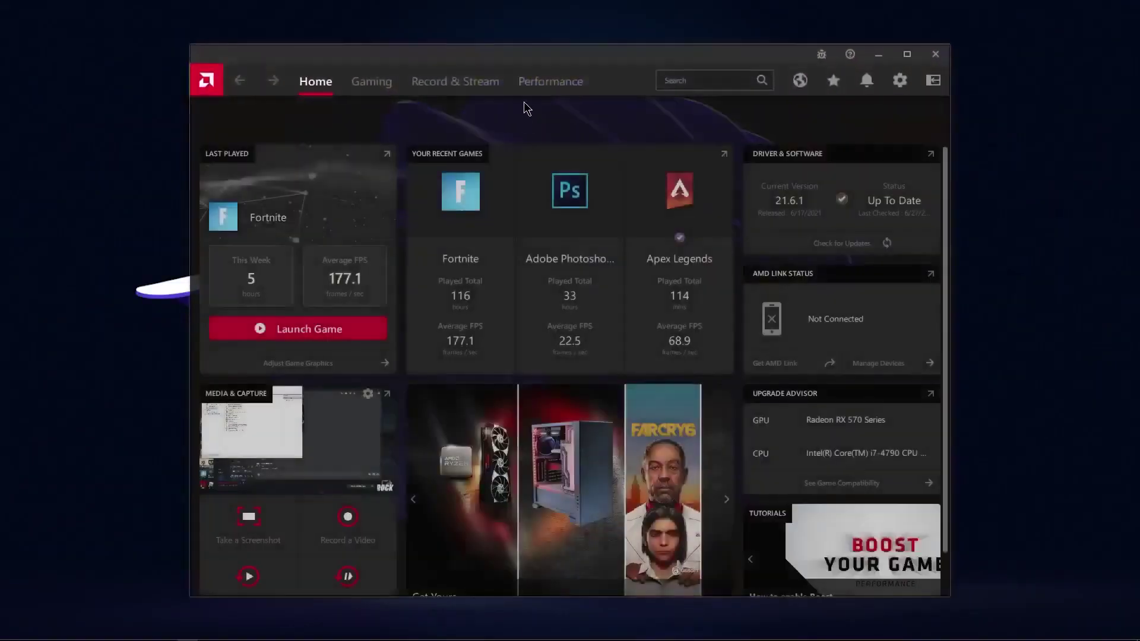
Step: Choose Recommended + Optional as the preferred software version in the system settings and return to the home page
left_click(898, 81)
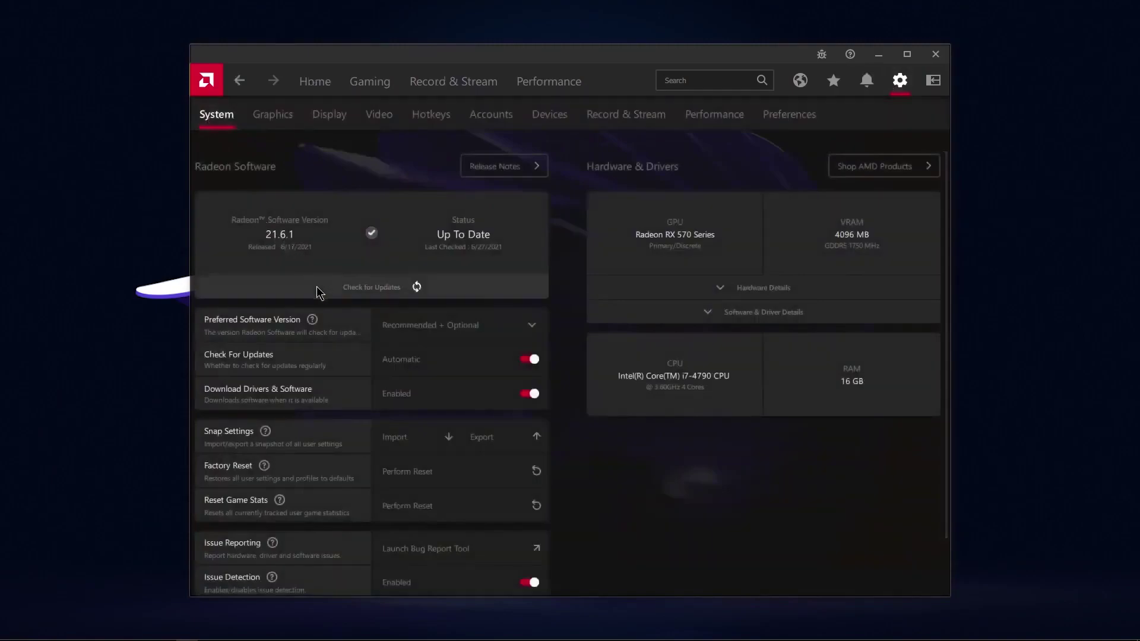
left_click(433, 333)
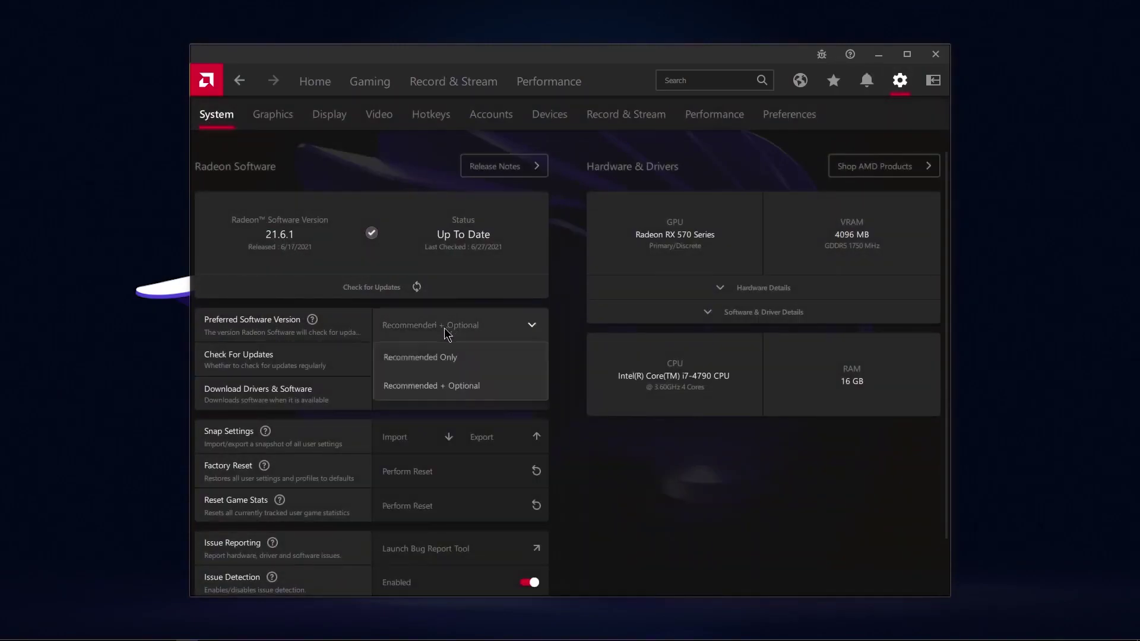
left_click(457, 392)
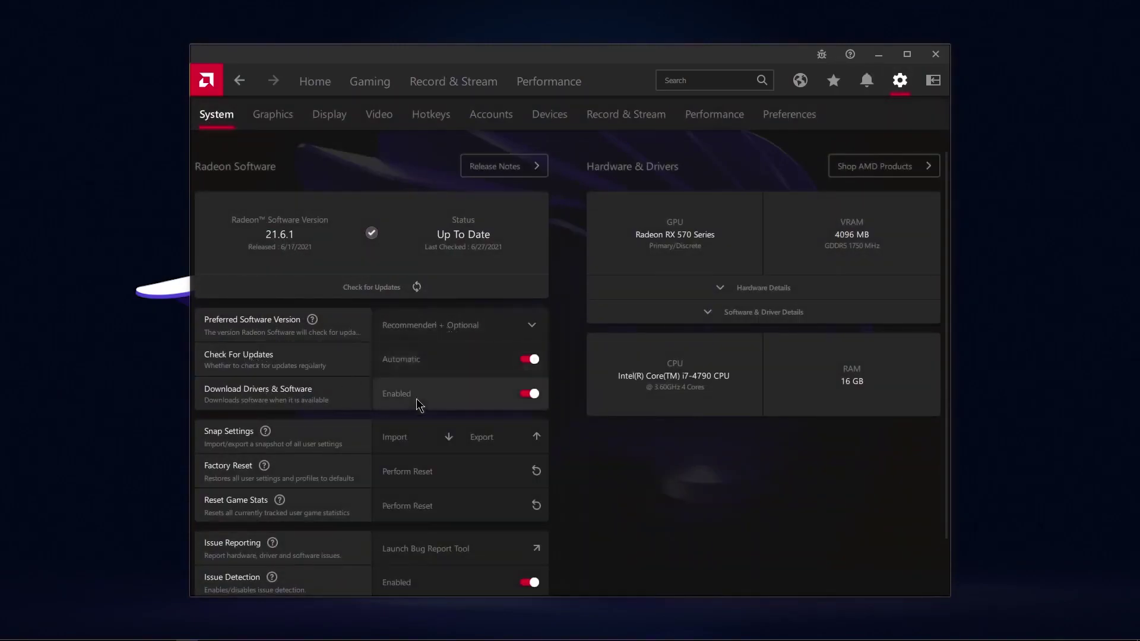
left_click(314, 82)
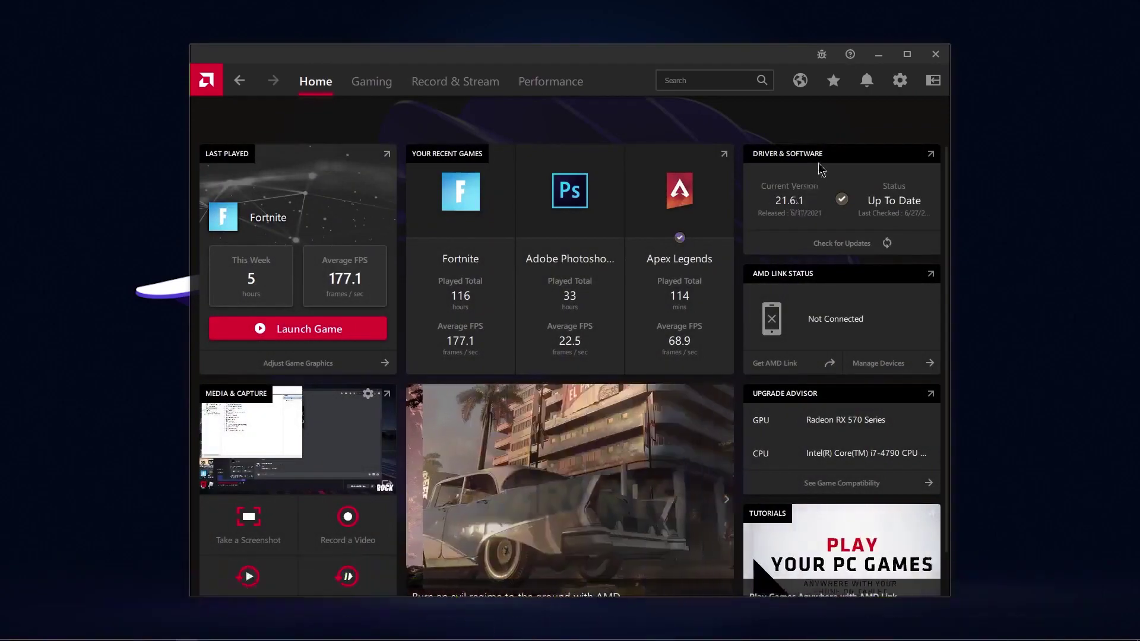
Step: Perform a factory reset of Radeon Software from the system settings and skip the quick setup
left_click(899, 80)
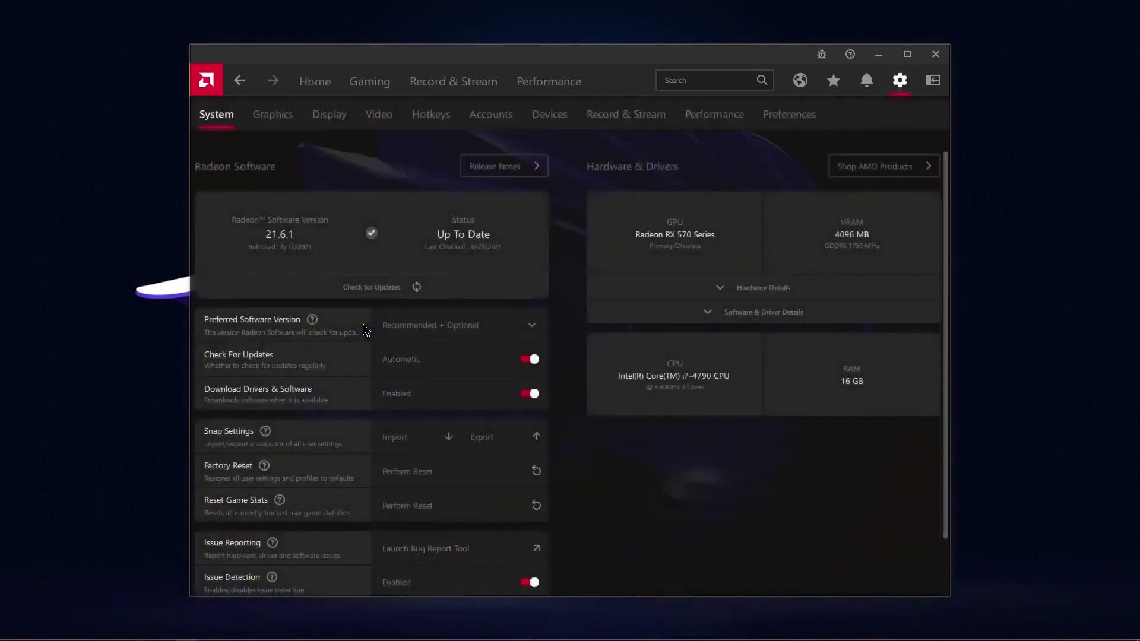
scroll(371, 333, "down", 2)
mouse_move(275, 448)
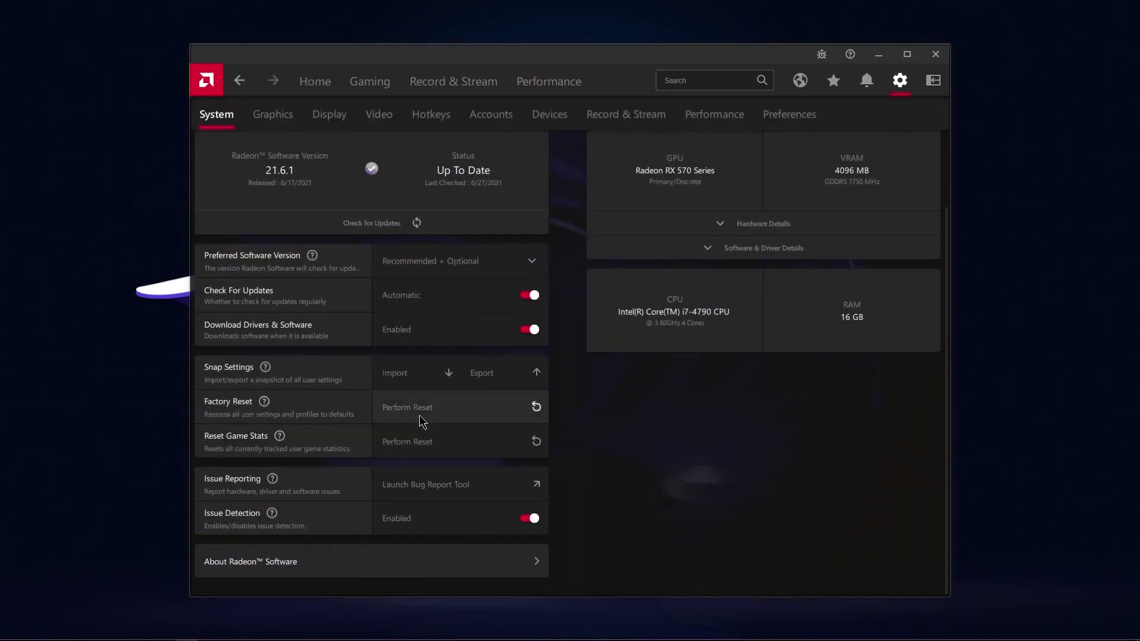
left_click(517, 409)
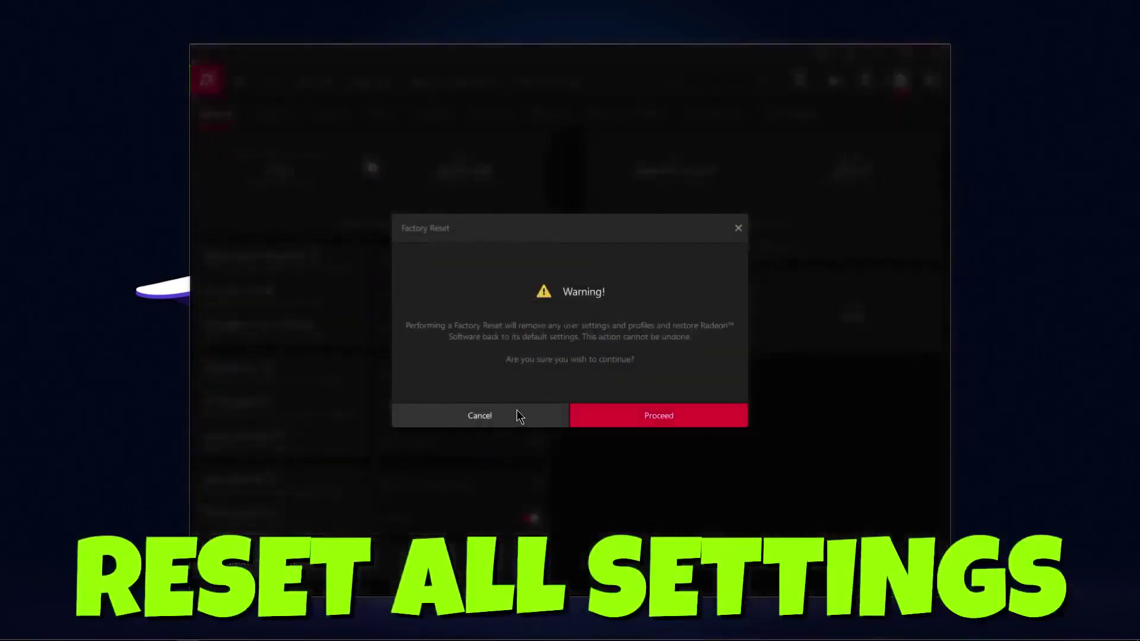
left_click(652, 415)
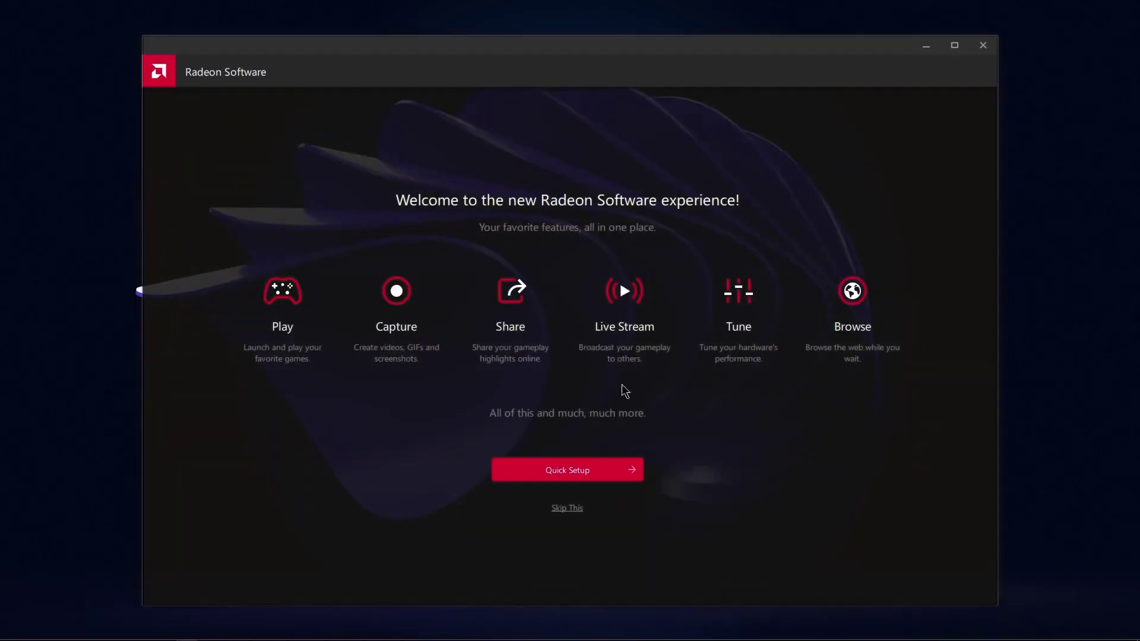
left_click(569, 508)
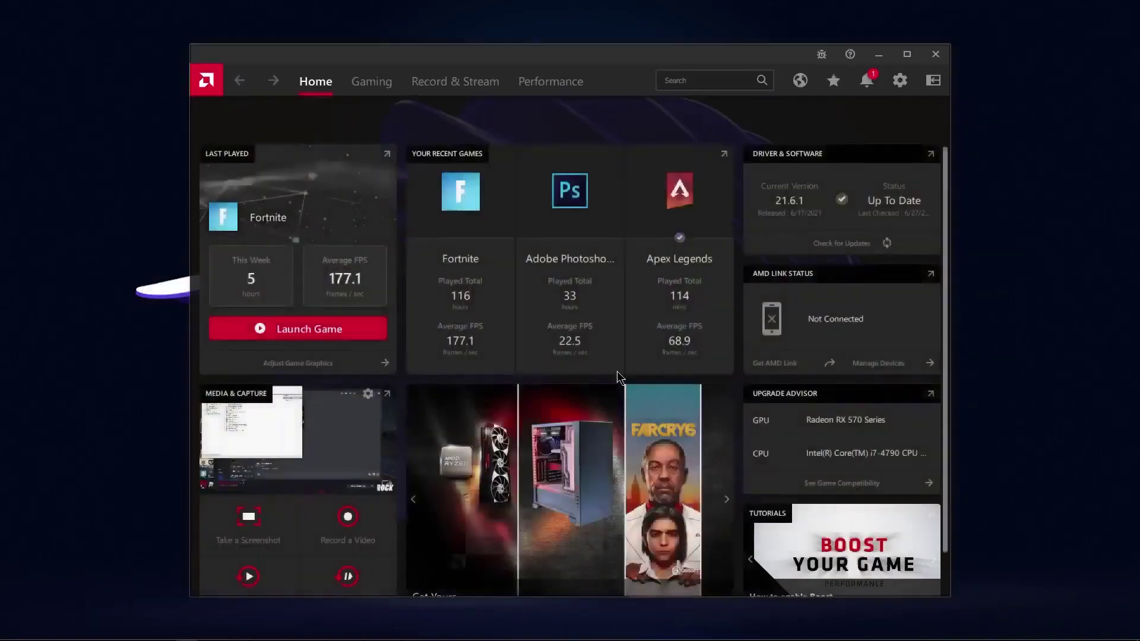
Step: Set the preferred software version to Recommended + Optional with driver and software downloads enabled, and check for updates from the home page
left_click(898, 80)
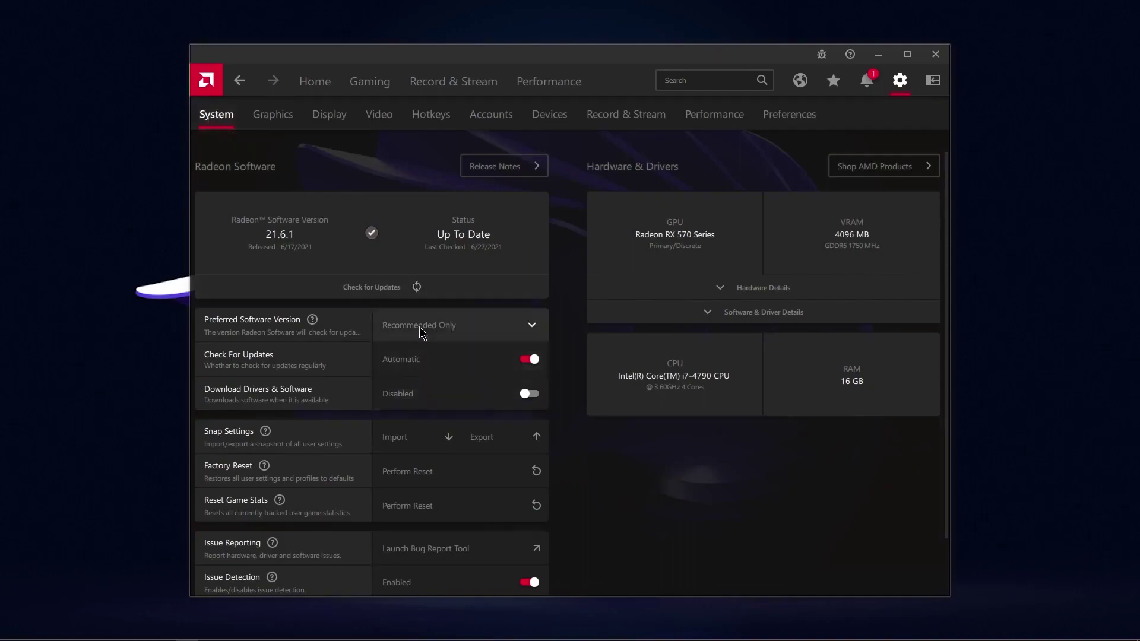
left_click(449, 328)
left_click(452, 380)
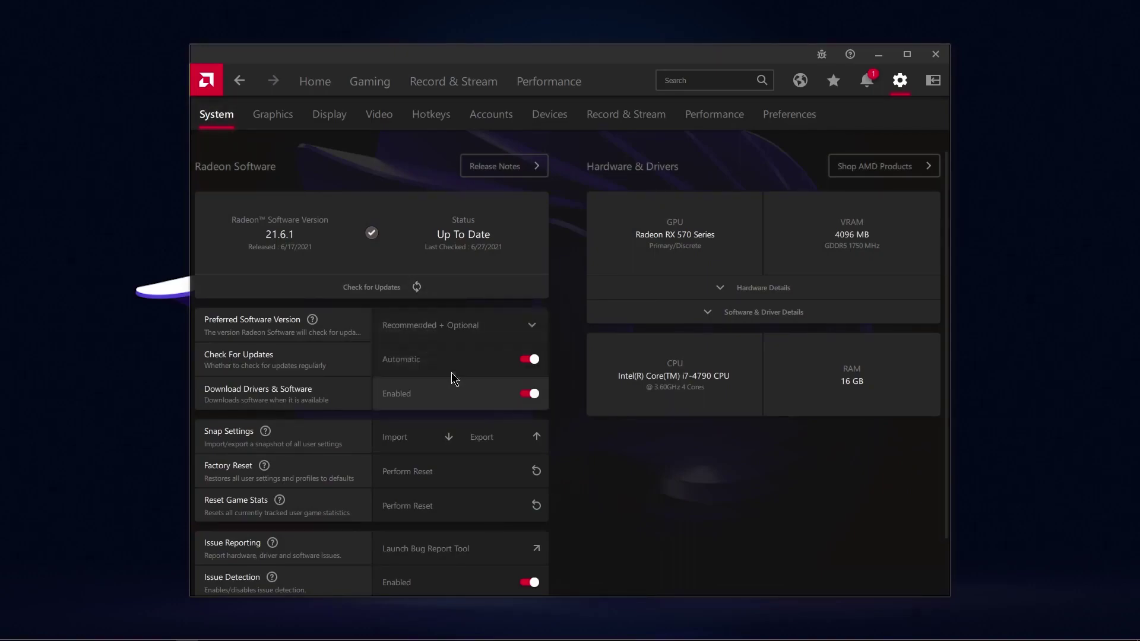
left_click(321, 82)
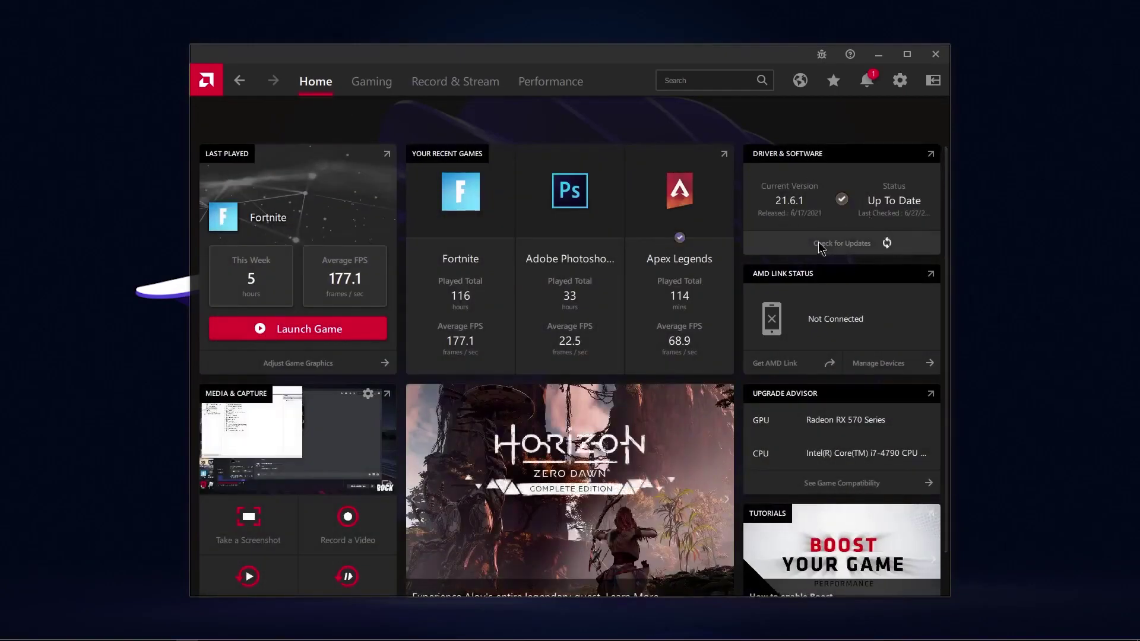
left_click(826, 244)
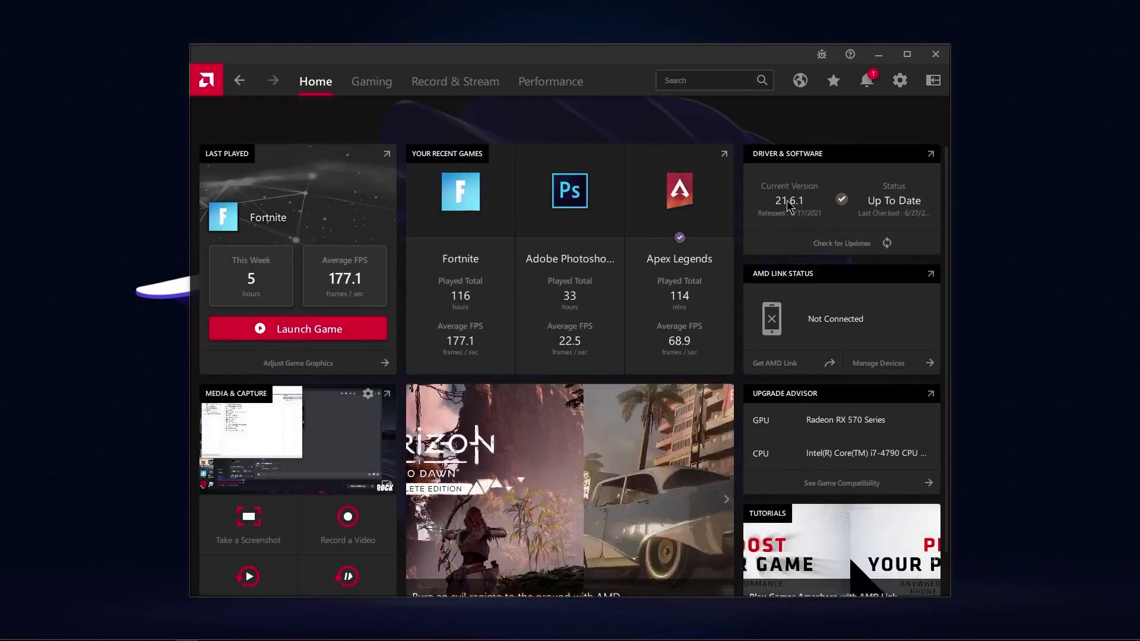
Step: Set Wait for Vertical Refresh to Always off in the global graphics settings
left_click(902, 86)
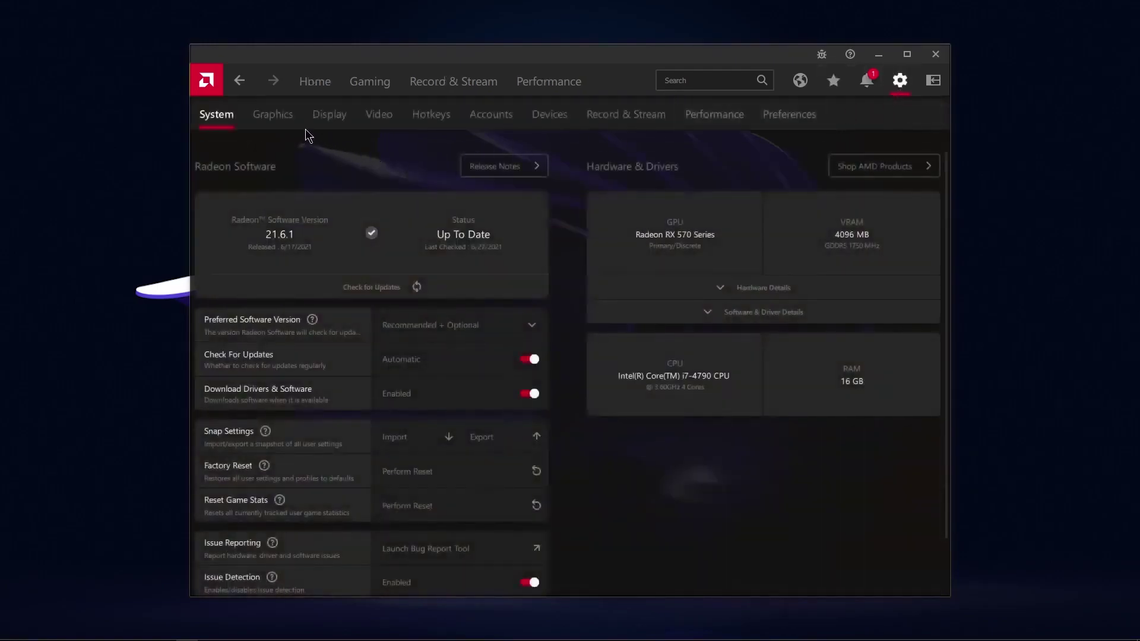
left_click(279, 124)
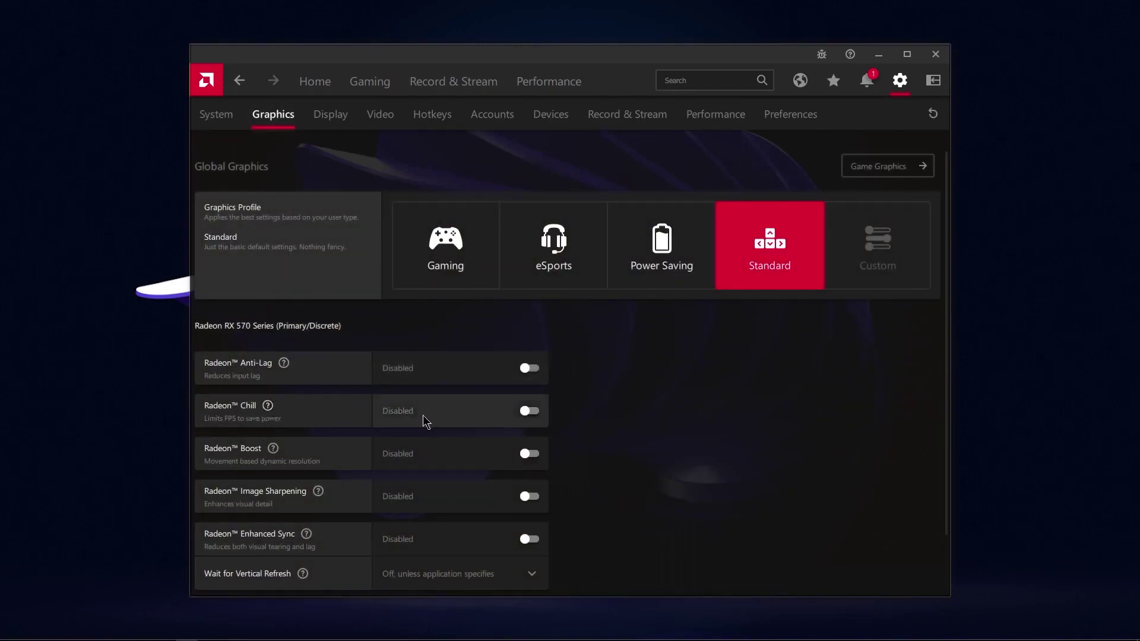
scroll(427, 419, "down", 2)
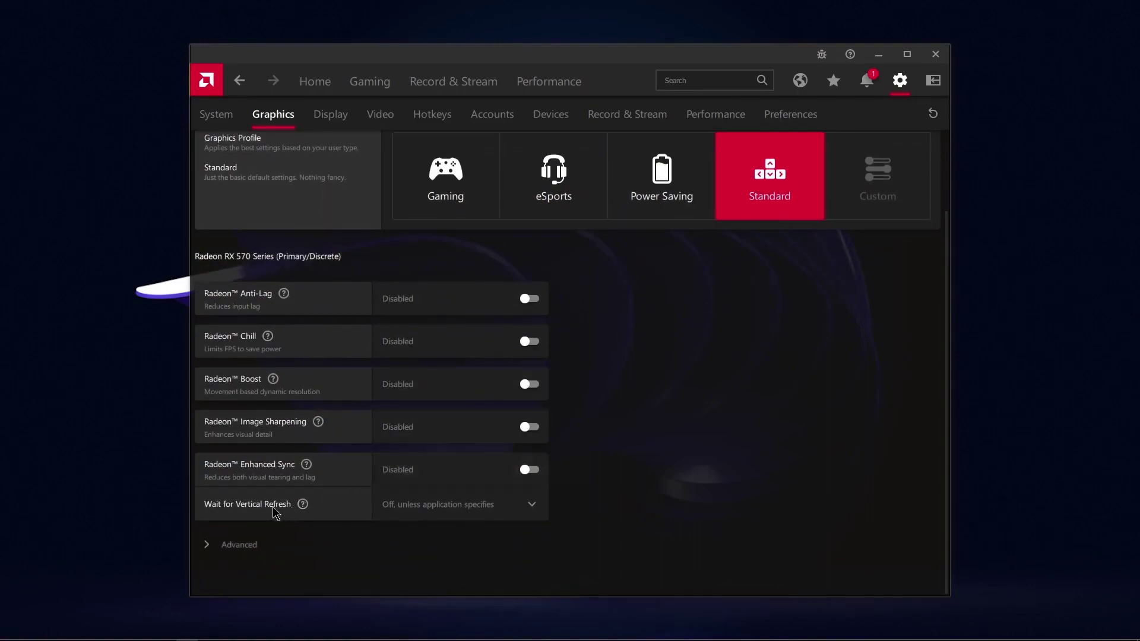
left_click(466, 511)
left_click(434, 502)
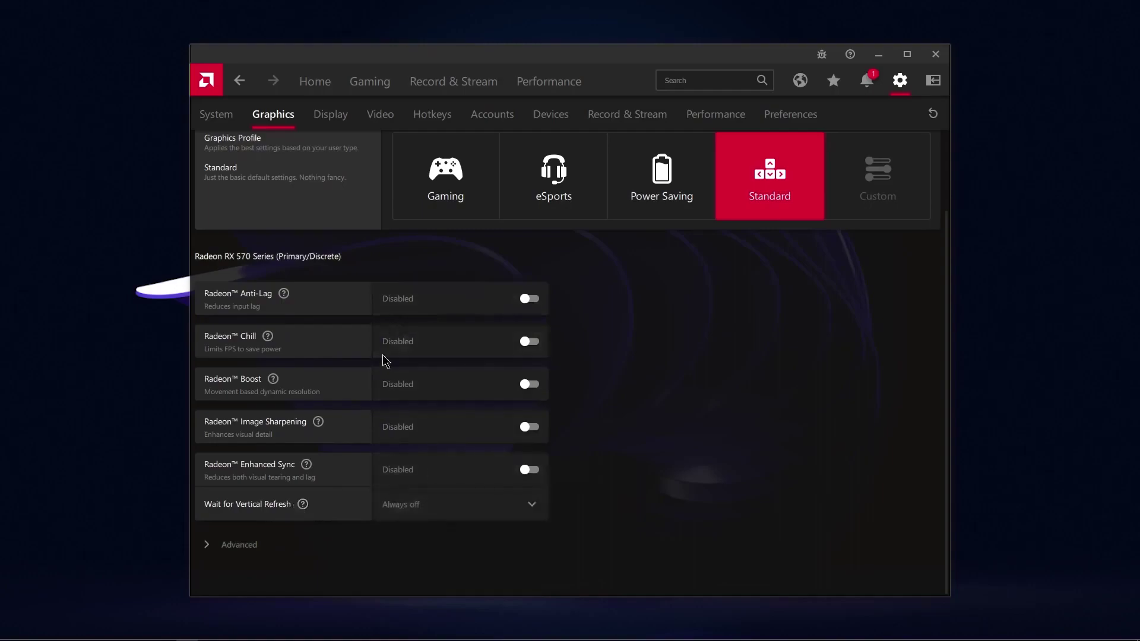
Step: Expand the advanced graphics options and set Texture Filtering Quality to Performance
left_click(214, 550)
scroll(356, 469, "down", 3)
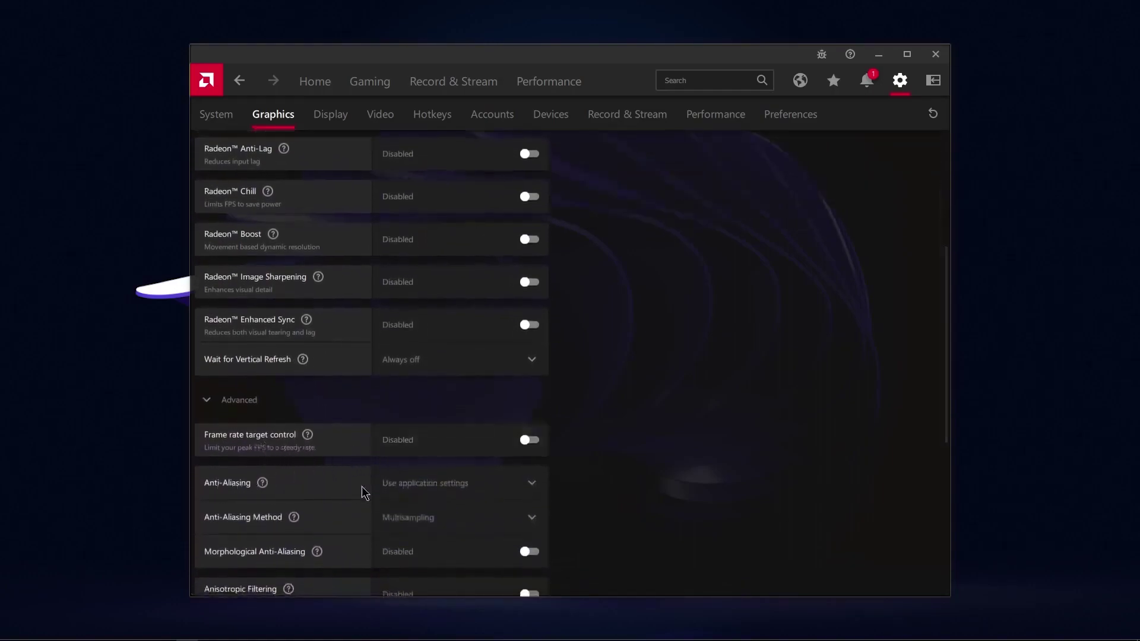
scroll(325, 495, "down", 2)
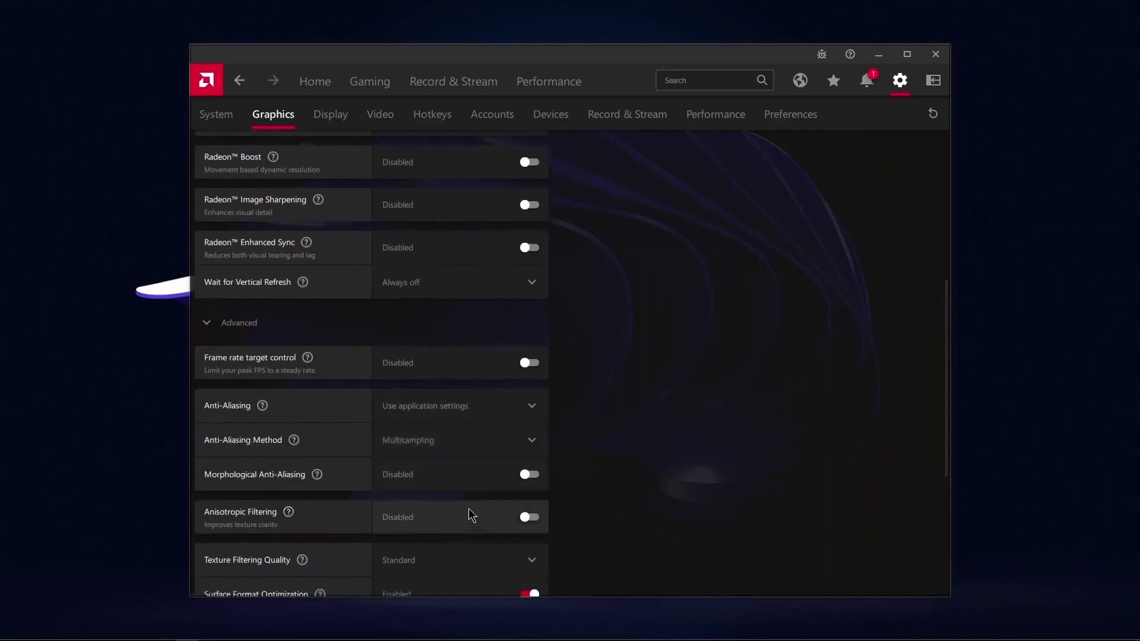
scroll(469, 508, "down", 4)
left_click(440, 421)
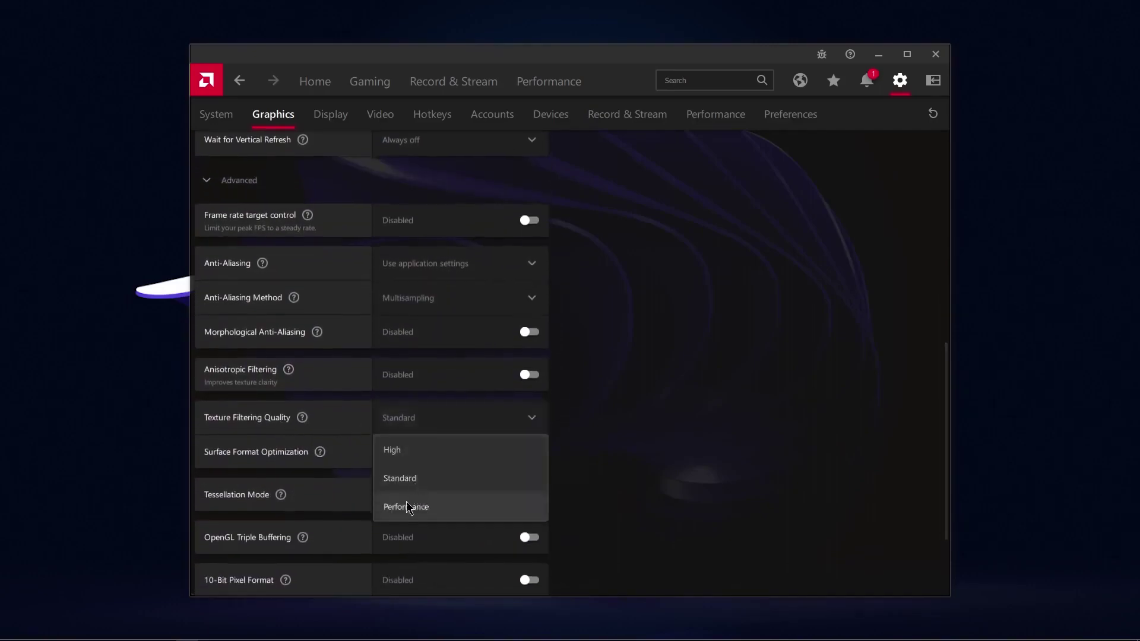
left_click(425, 508)
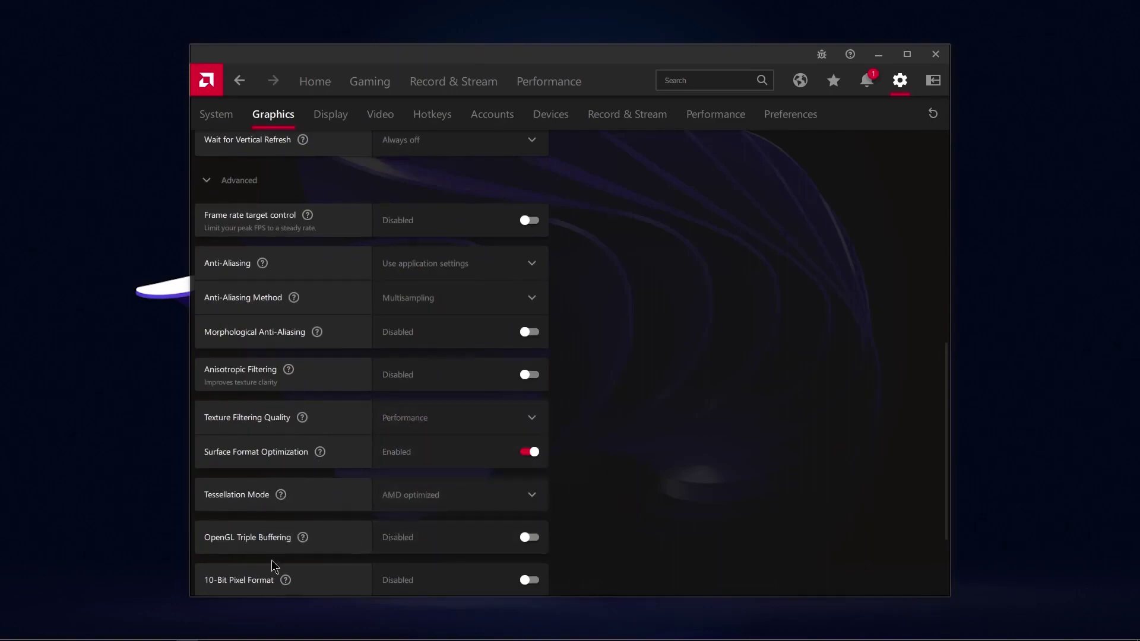
Step: Examine the global display settings, including the scaling options and the custom resolutions section
scroll(432, 426, "up", 5)
scroll(450, 366, "up", 2)
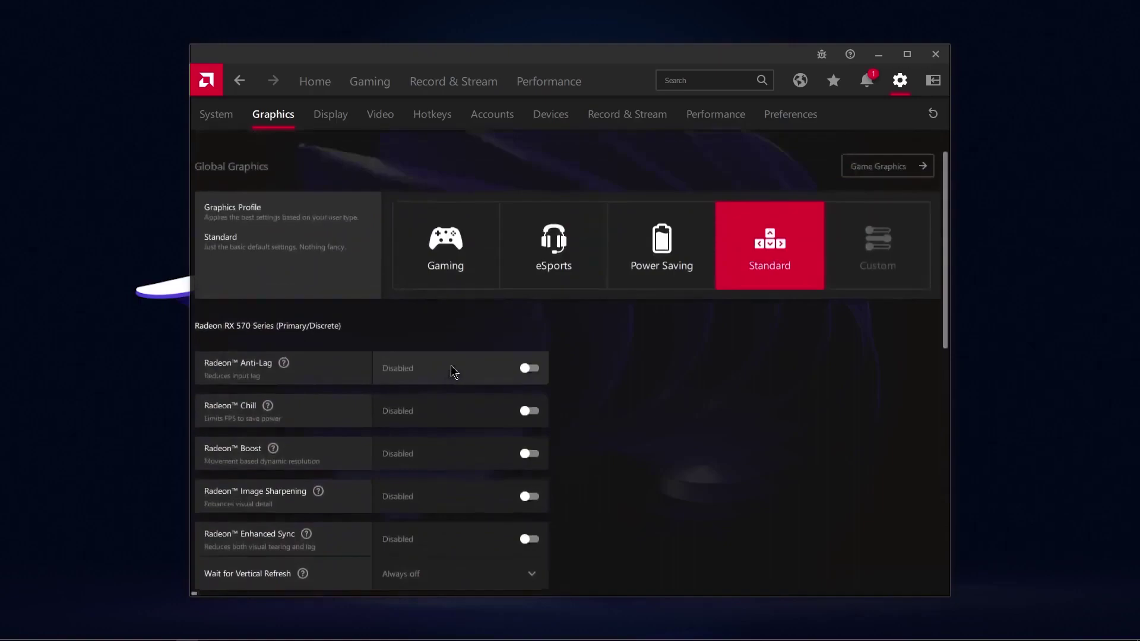
left_click(330, 122)
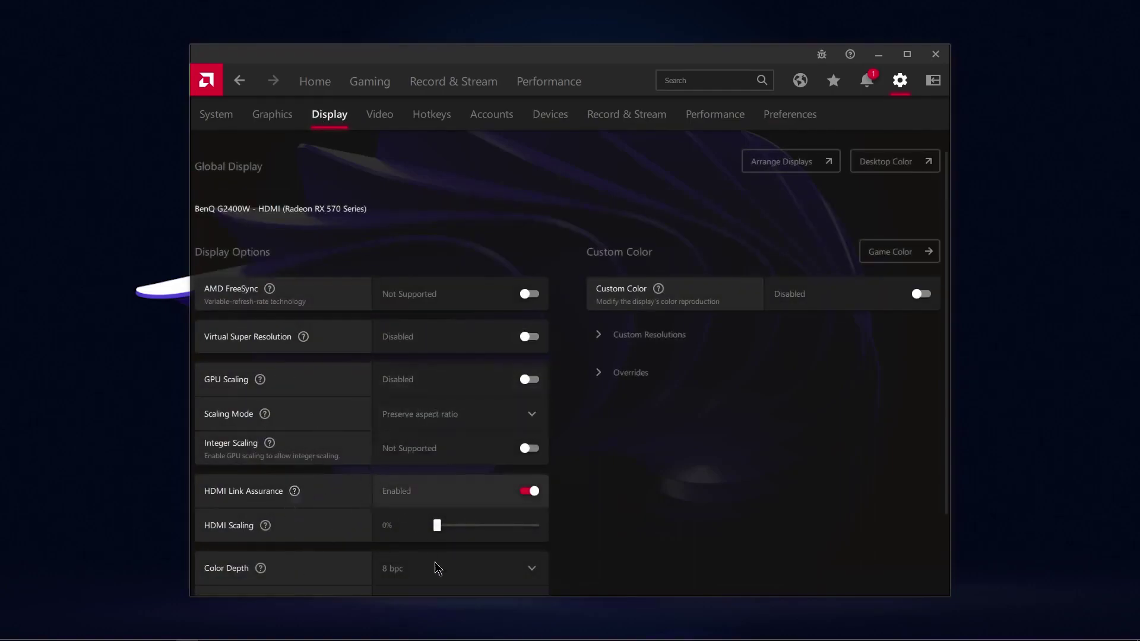
scroll(428, 543, "down", 3)
scroll(426, 485, "up", 1)
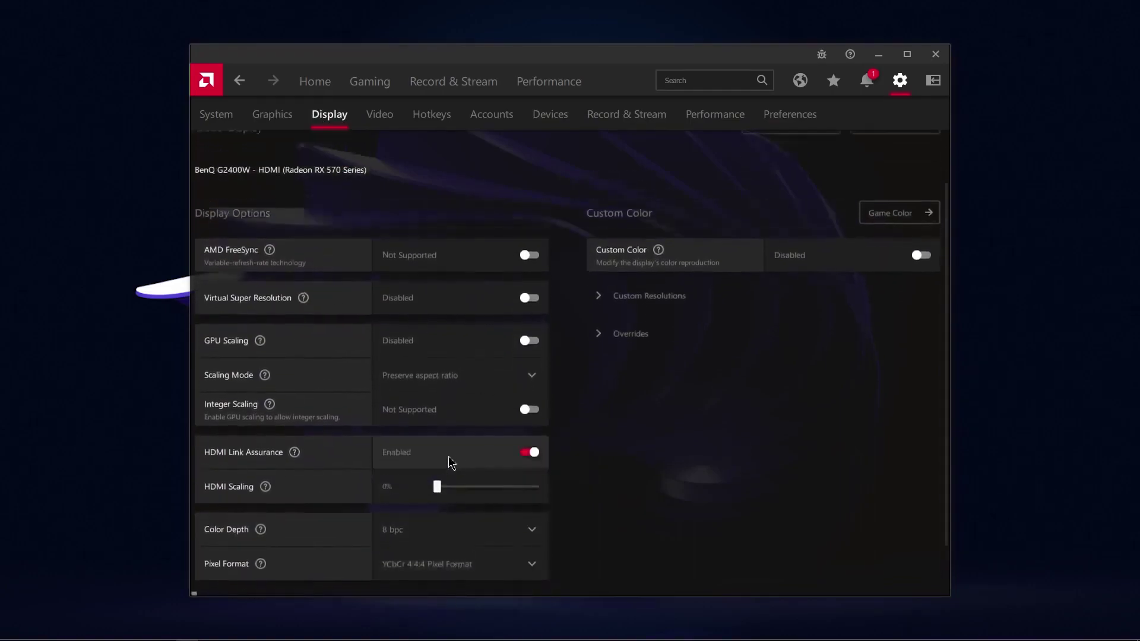
scroll(448, 456, "up", 1)
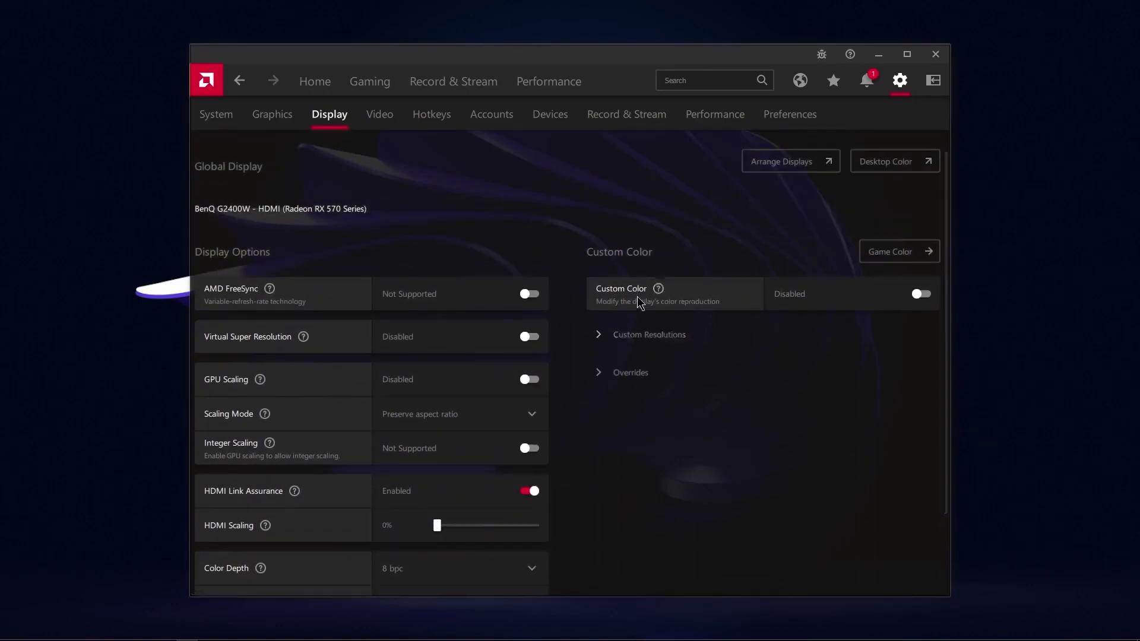
left_click(603, 334)
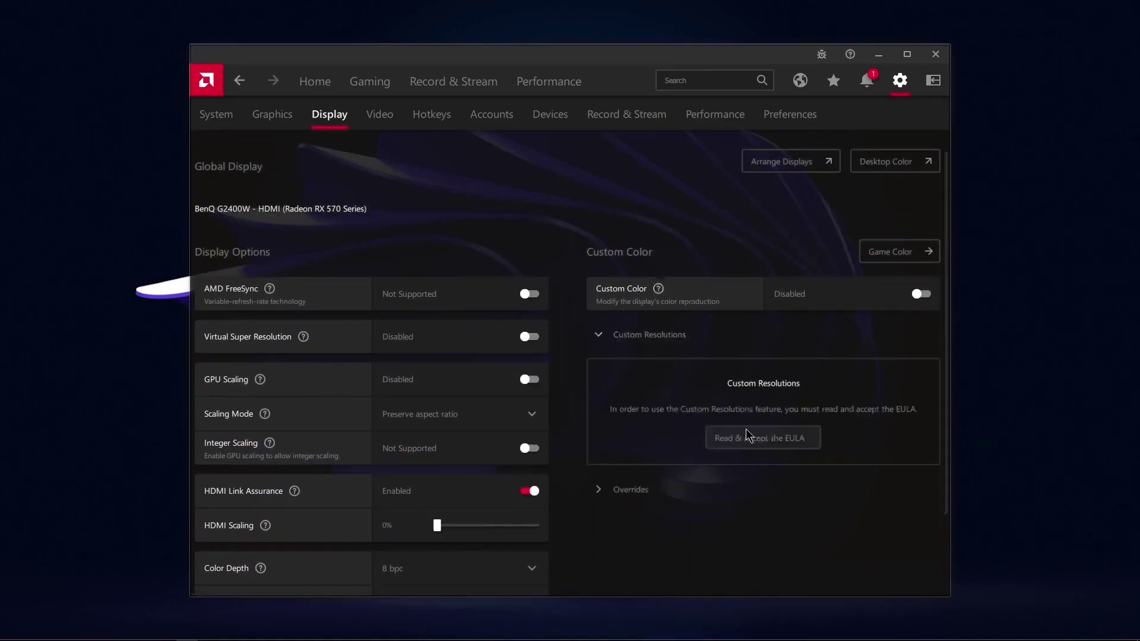
left_click(611, 332)
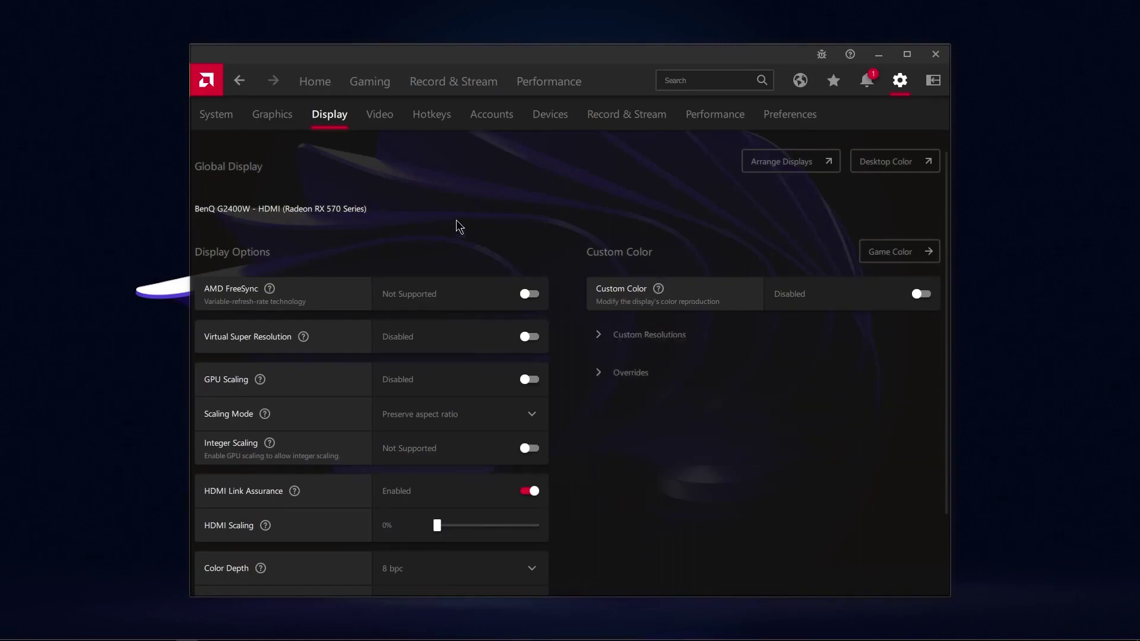
Step: Examine the video profile settings and the list of assigned hotkeys
left_click(388, 127)
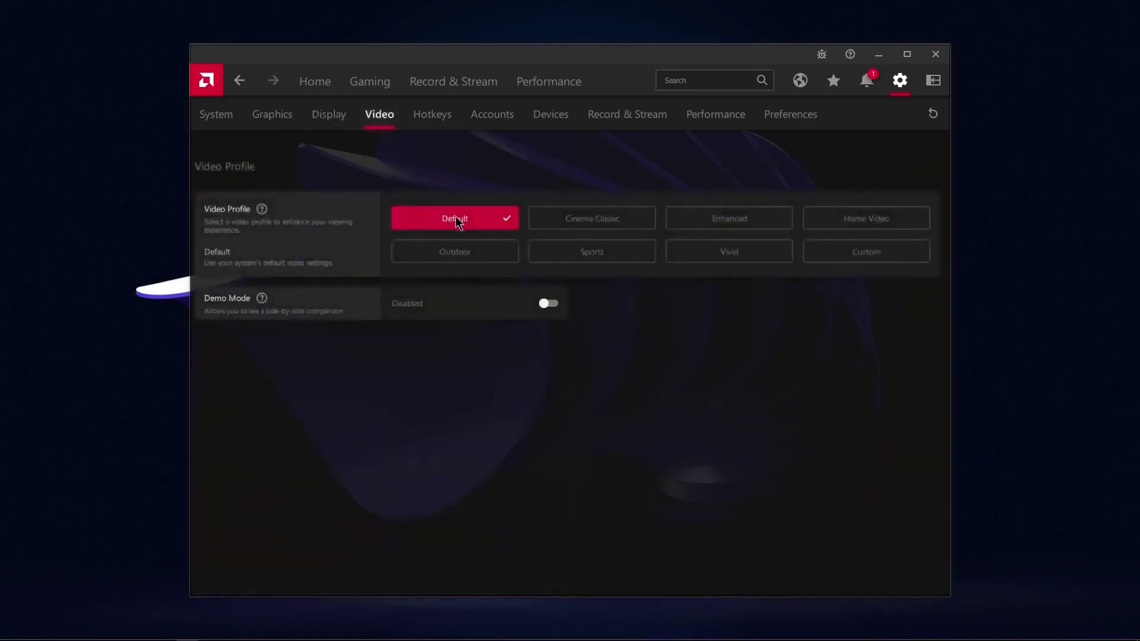
left_click(438, 114)
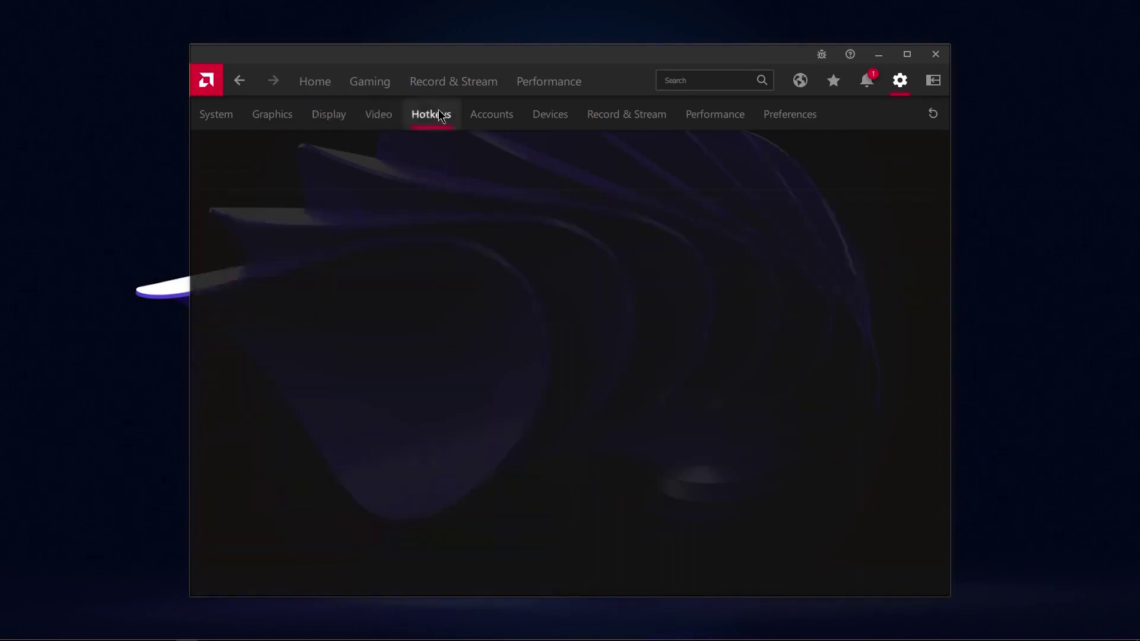
scroll(735, 414, "down", 5)
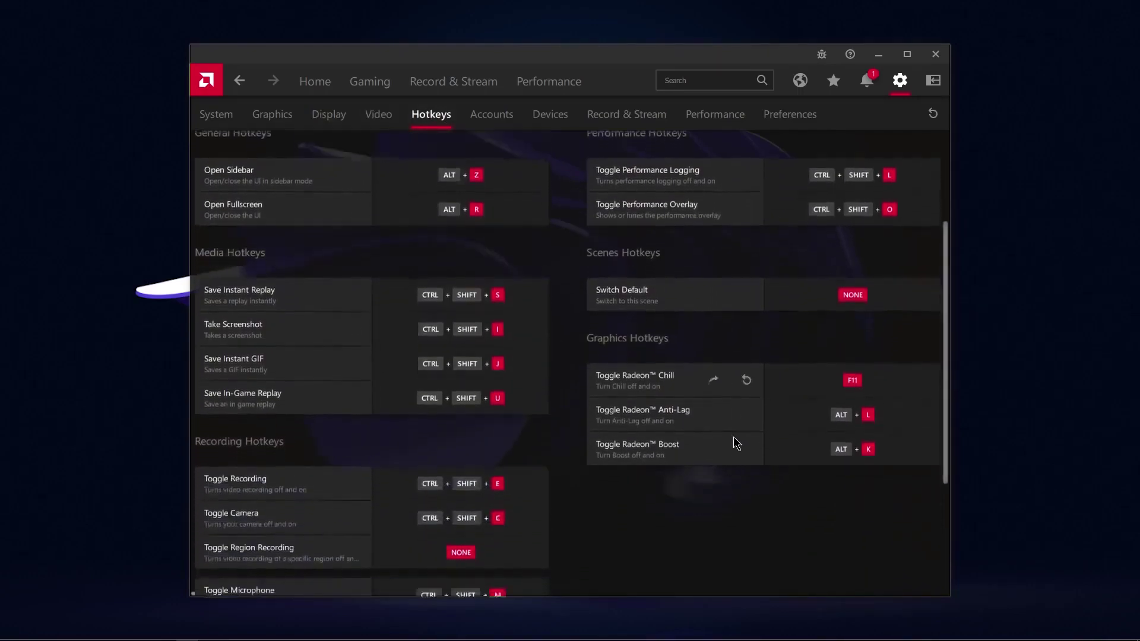
Step: Assign Ctrl + Num - as the Take Screenshot hotkey and Ctrl + Num + as the Save Instant Replay hotkey
scroll(444, 314, "down", 2)
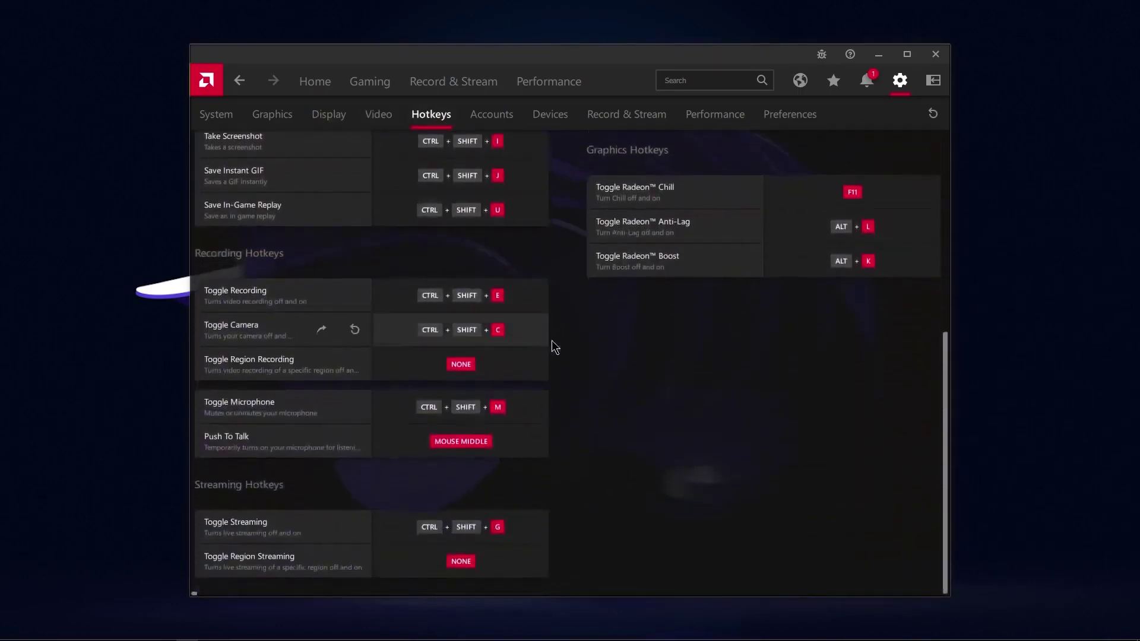
scroll(443, 393, "up", 4)
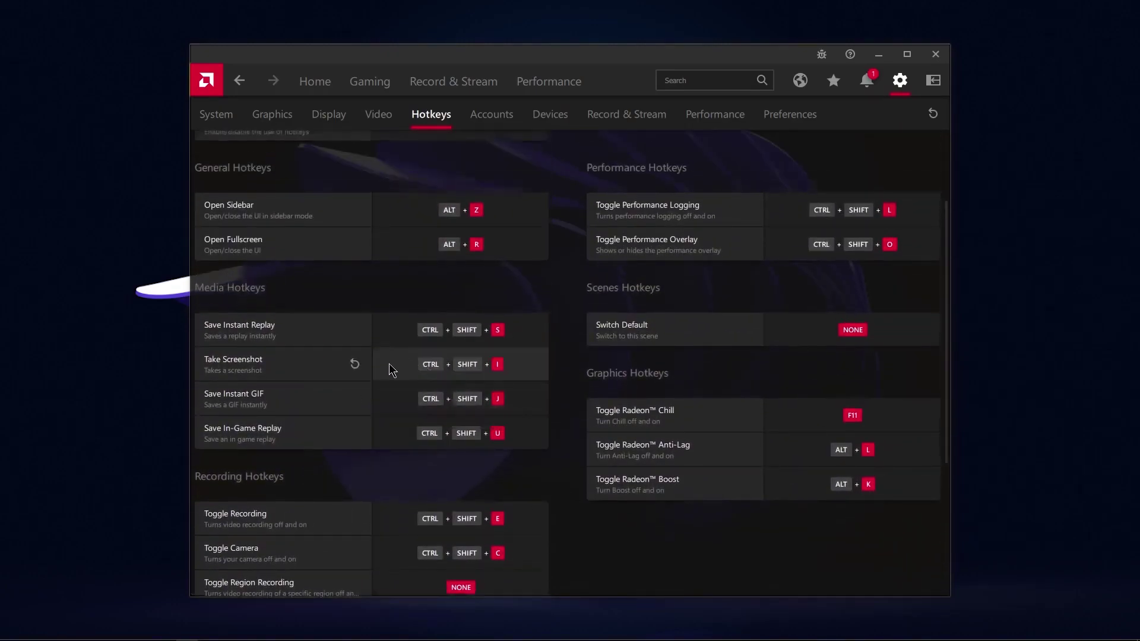
left_click(407, 371)
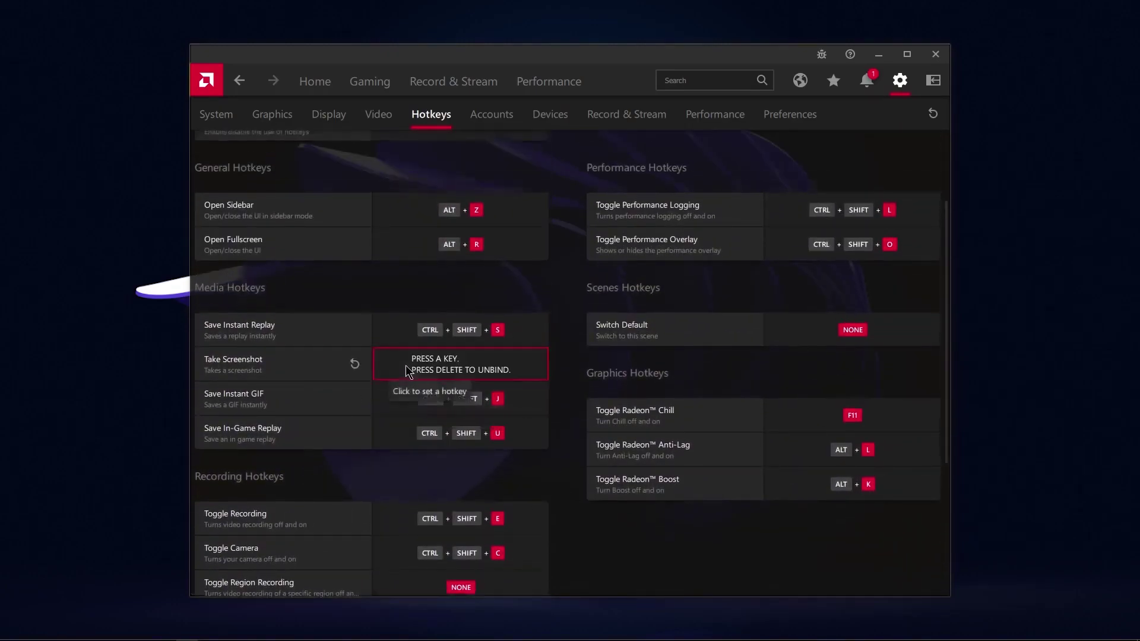
key("ctrl+KP_Subtract")
left_click(413, 342)
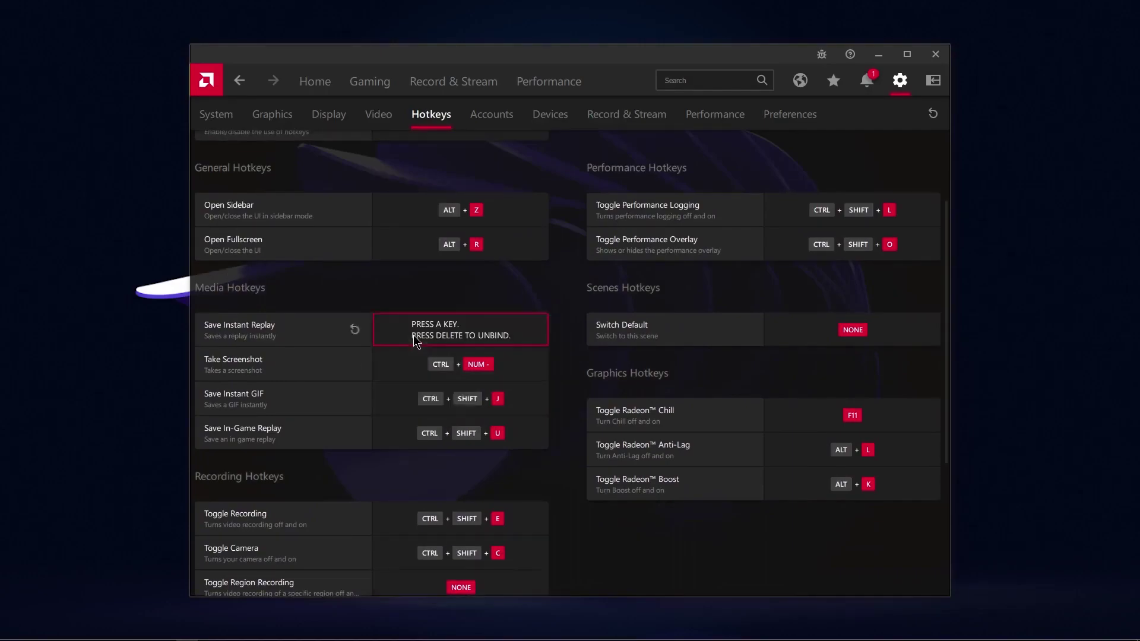
key("ctrl+KP_Subtract")
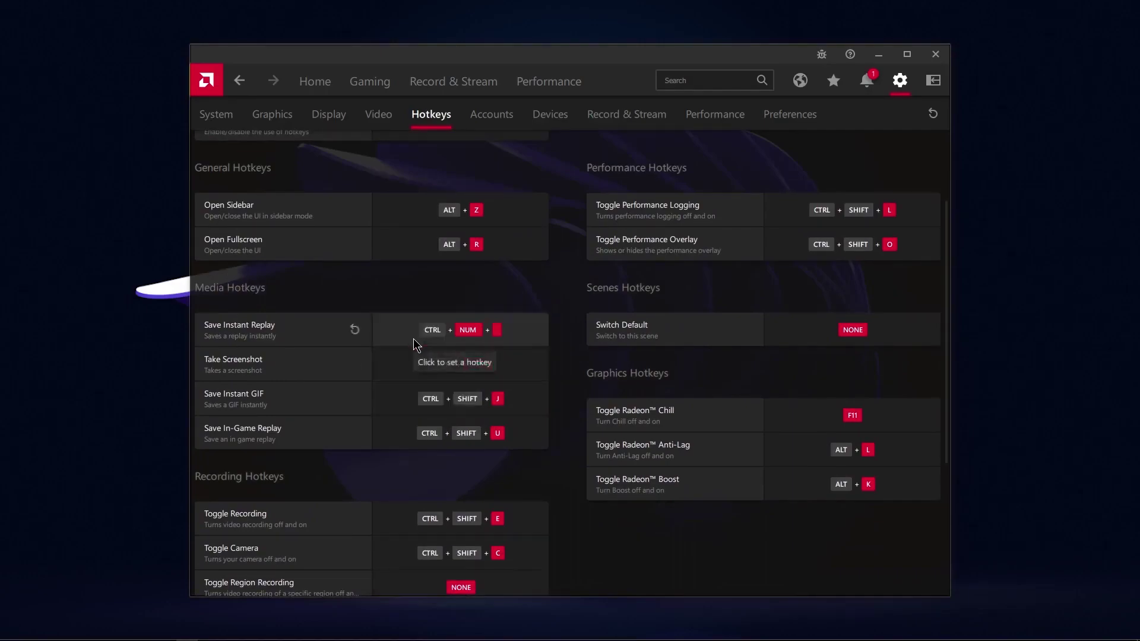
Step: Assign Ctrl + Num * as the Toggle Recording hotkey
left_click(394, 522)
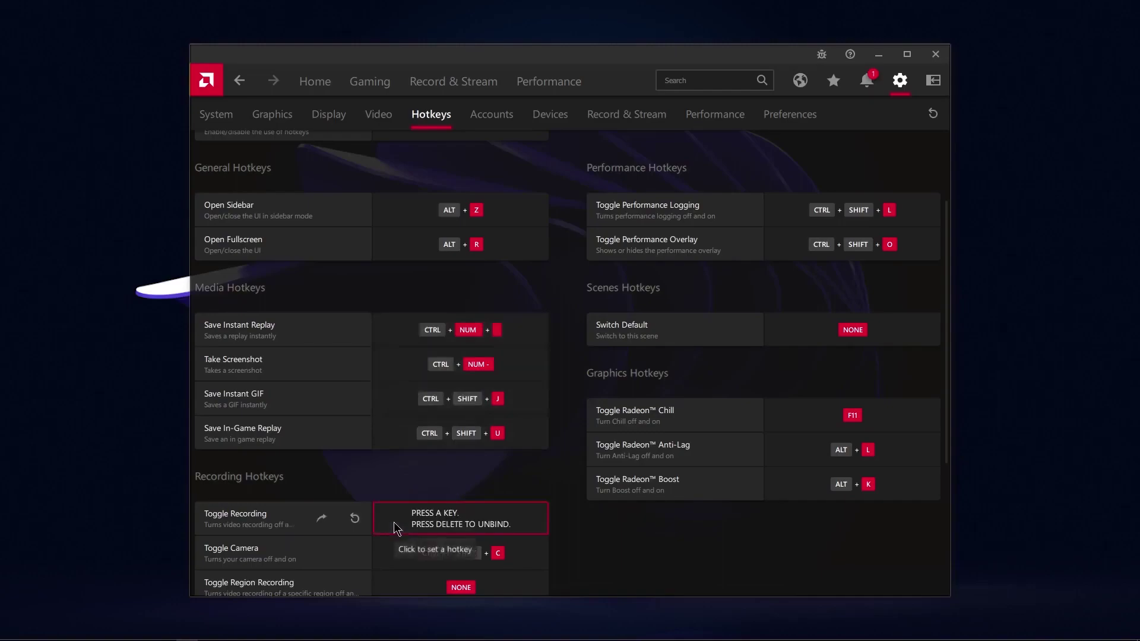
key("ctrl+KP_Multiply")
scroll(393, 521, "down", 3)
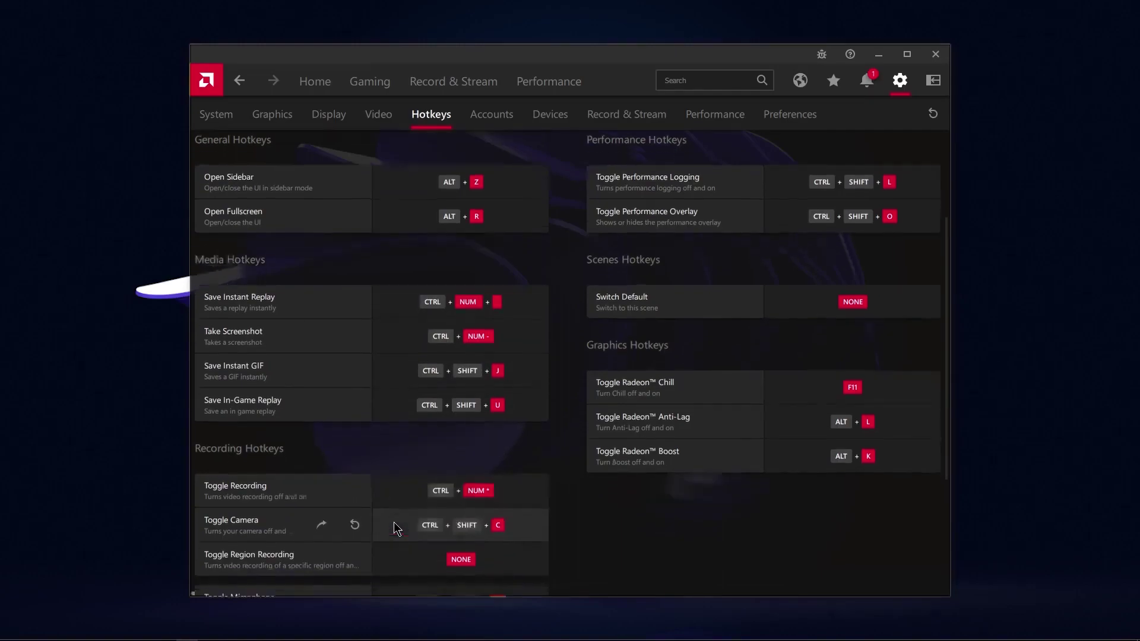
left_click(393, 521)
middle_click(400, 521)
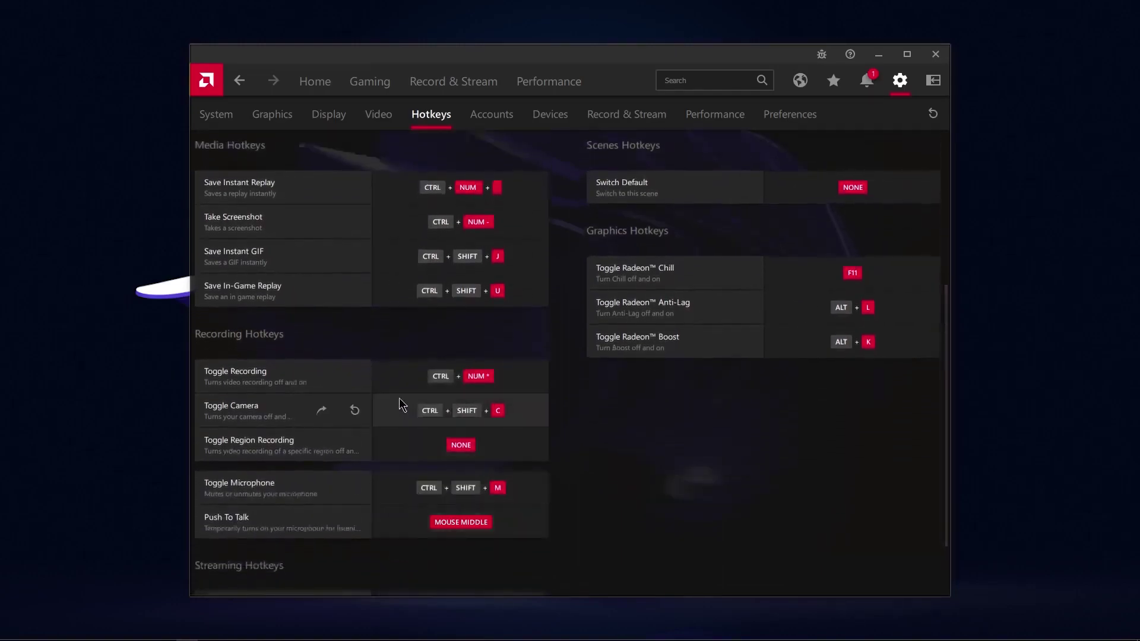
scroll(400, 401, "up", 4)
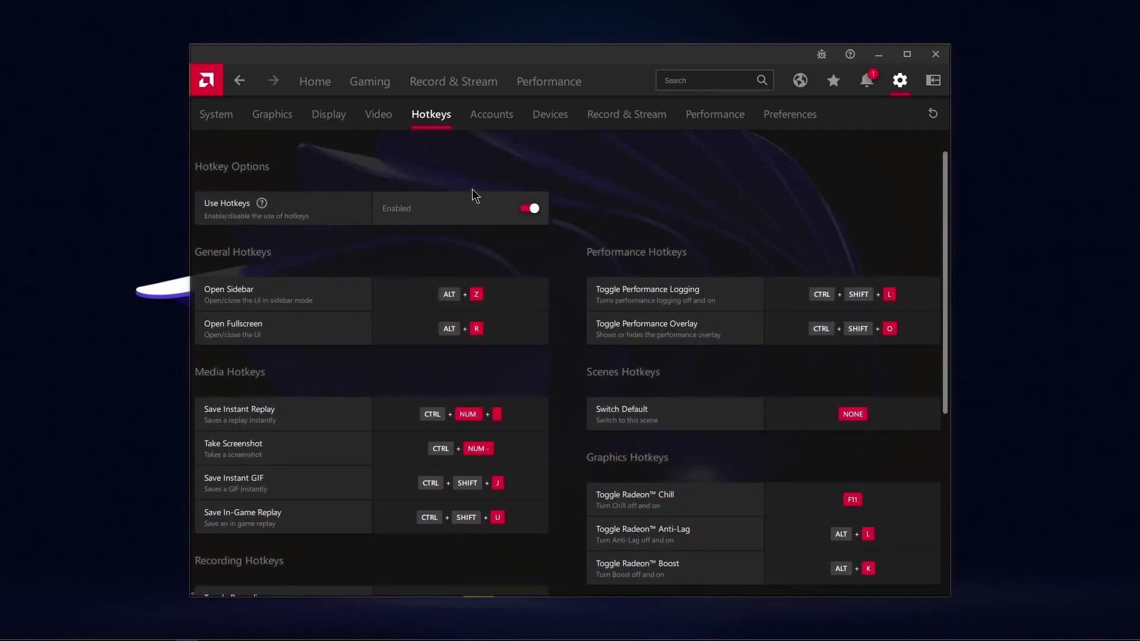
Step: In the record and stream settings, set Recording Resolution to In-Game and Recording Profile to High
left_click(492, 123)
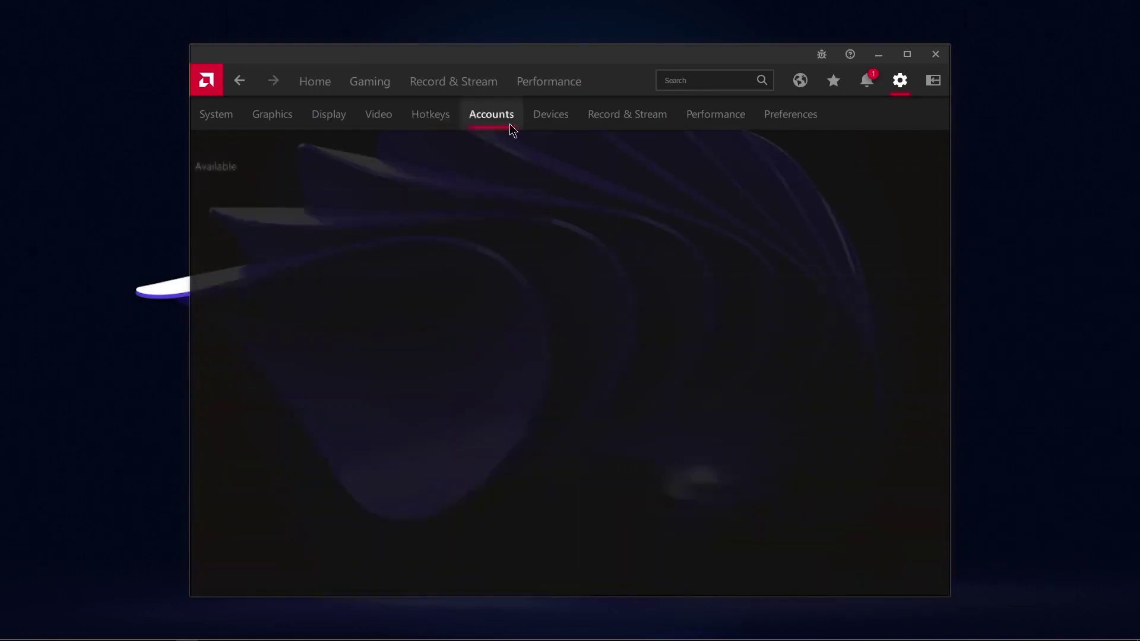
left_click(561, 121)
left_click(645, 119)
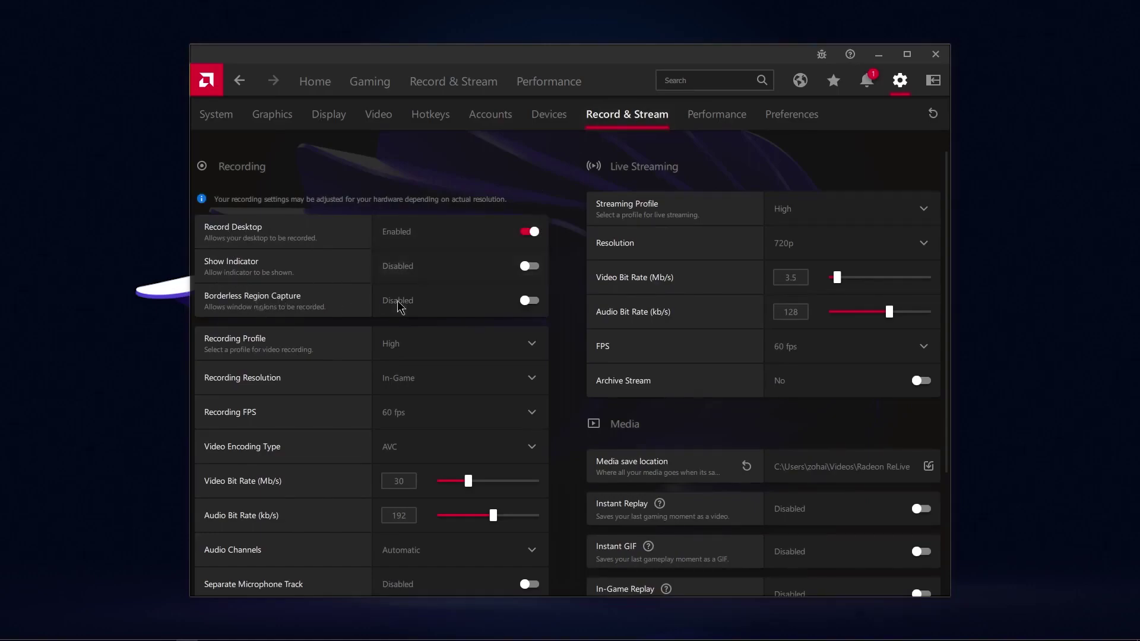
left_click(419, 381)
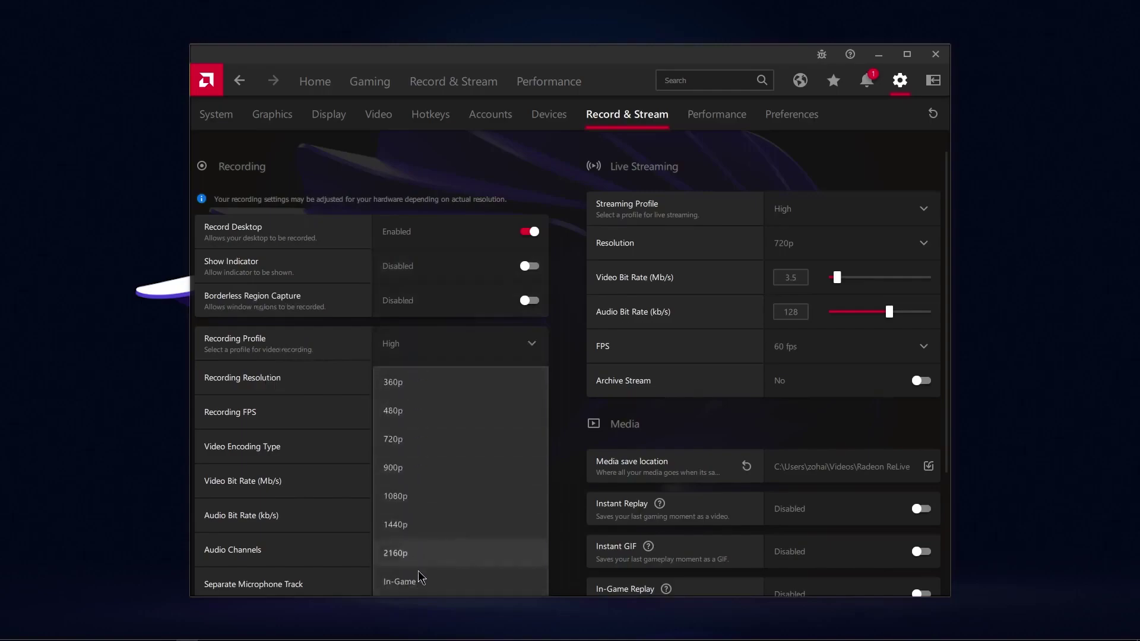
left_click(416, 583)
left_click(419, 345)
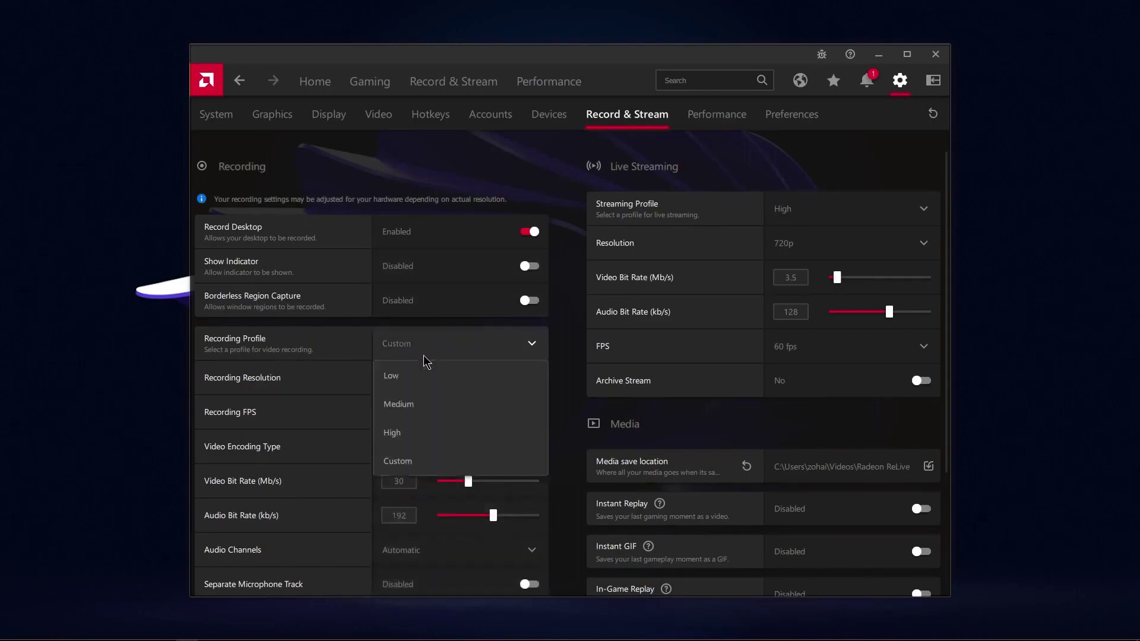
left_click(438, 438)
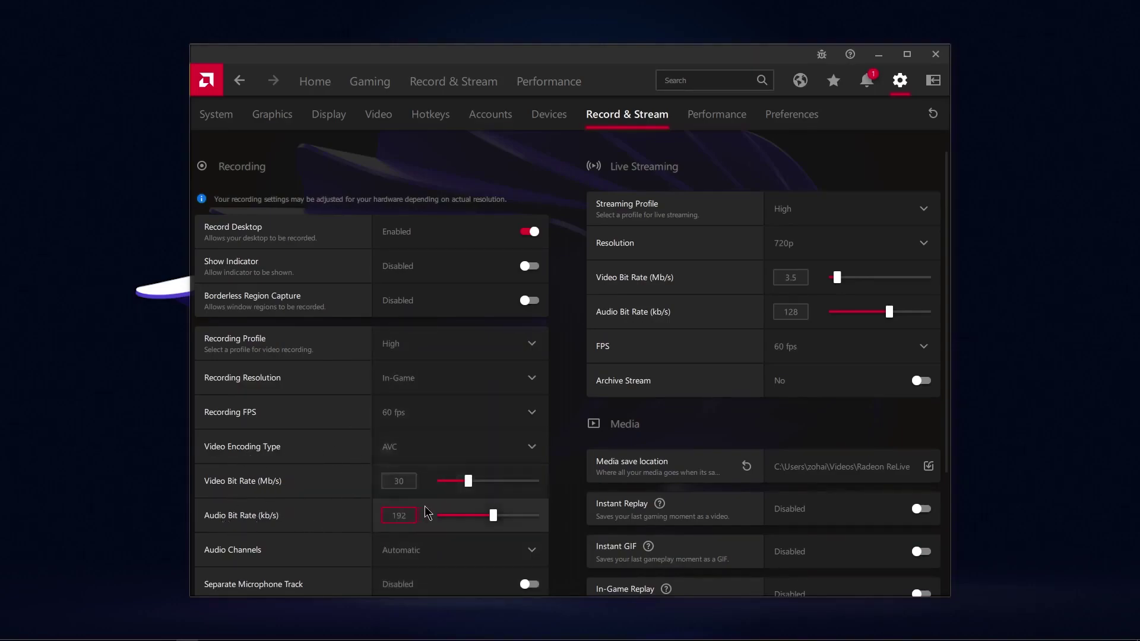
Step: Review the remaining recording and microphone options, and set the live streaming resolution to 720p
scroll(415, 493, "down", 3)
scroll(357, 508, "down", 3)
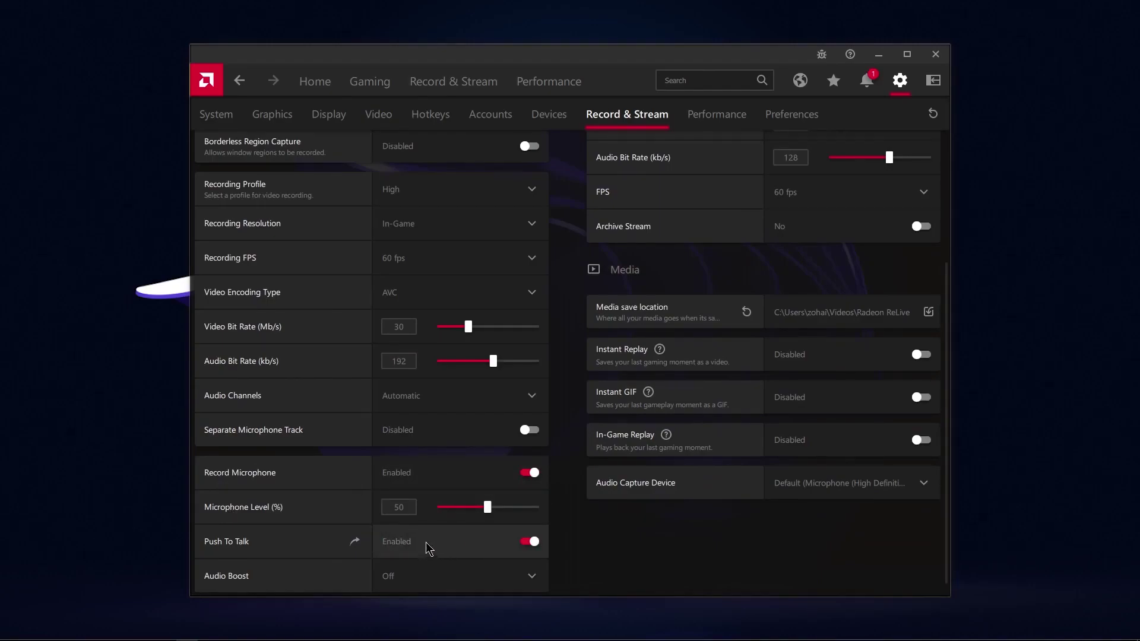
scroll(458, 454, "up", 3)
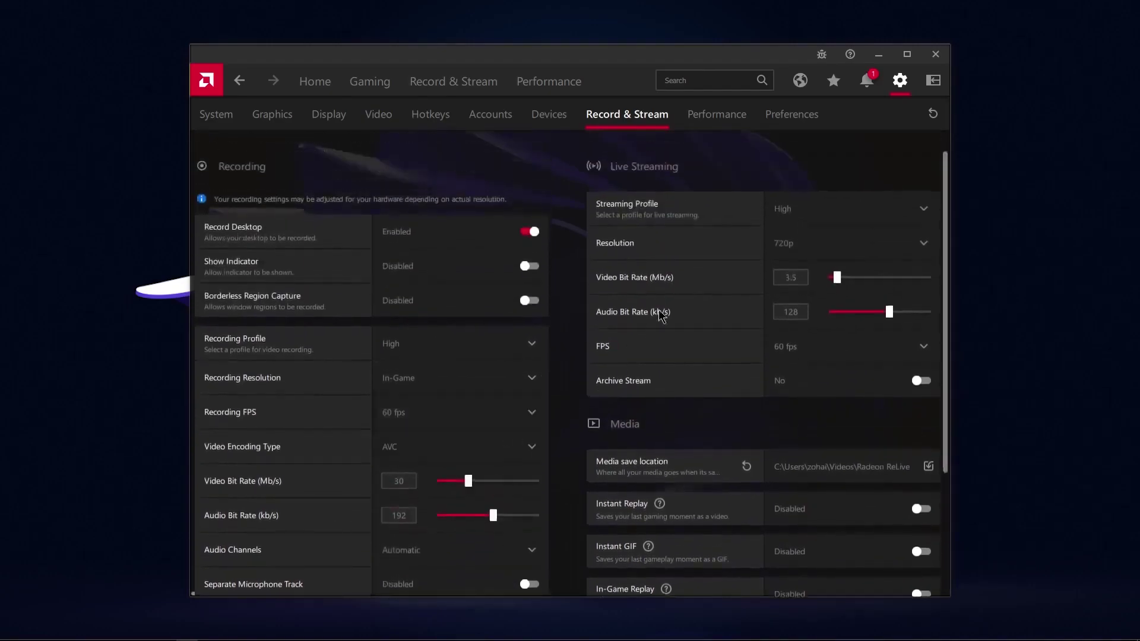
left_click(813, 246)
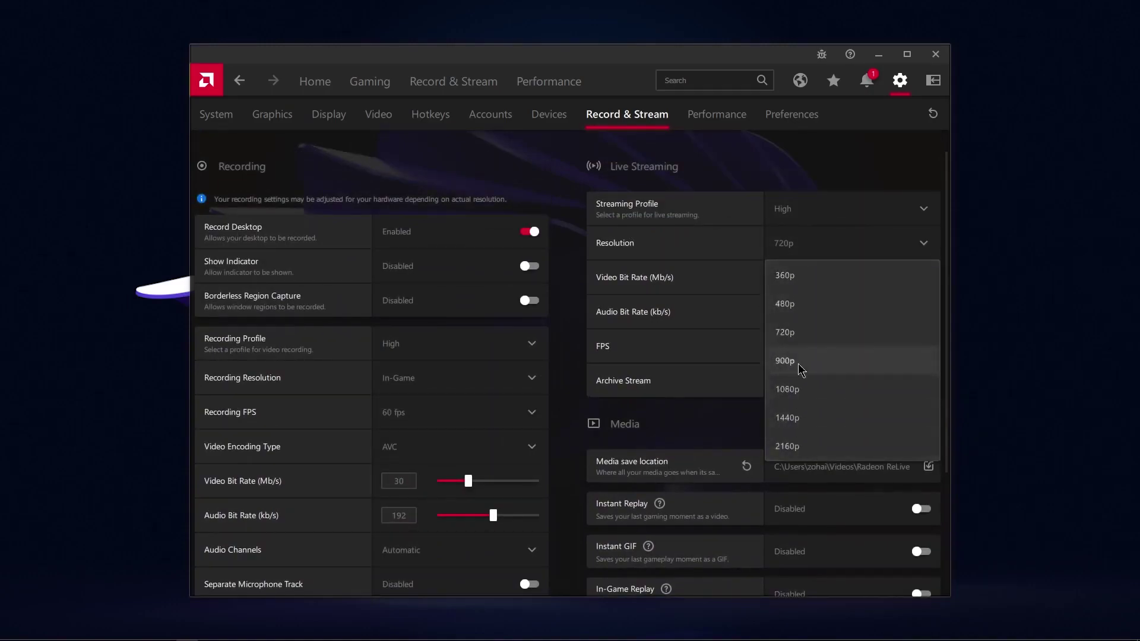
left_click(797, 333)
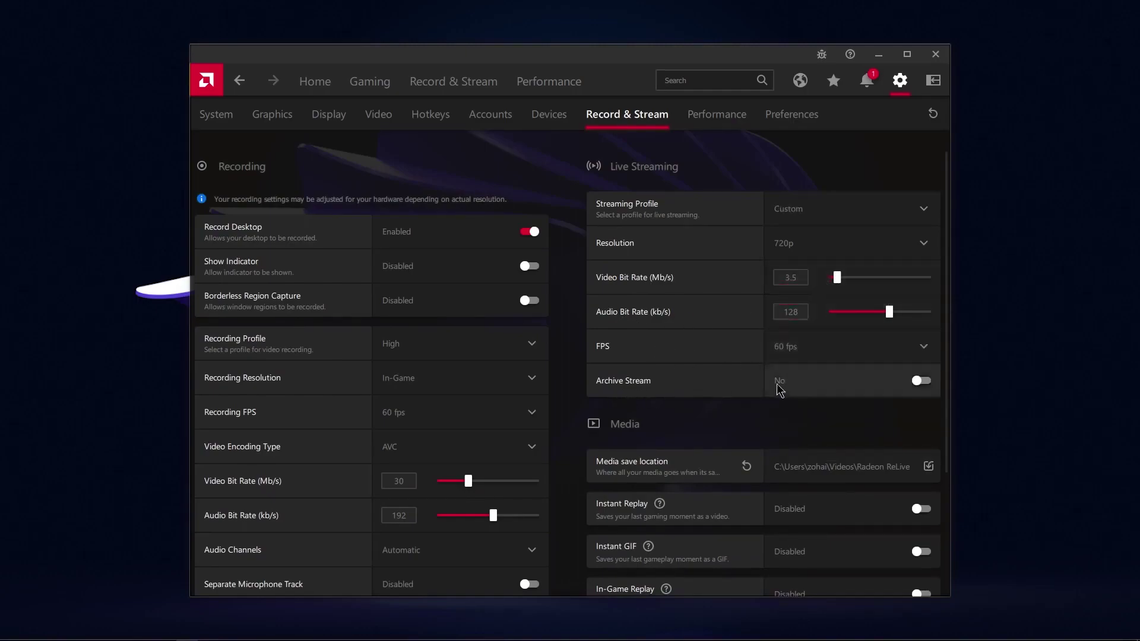
Step: Change the media save location to the Radeon ReLive folder on the YouTube Project (F:) drive
scroll(791, 404, "down", 3)
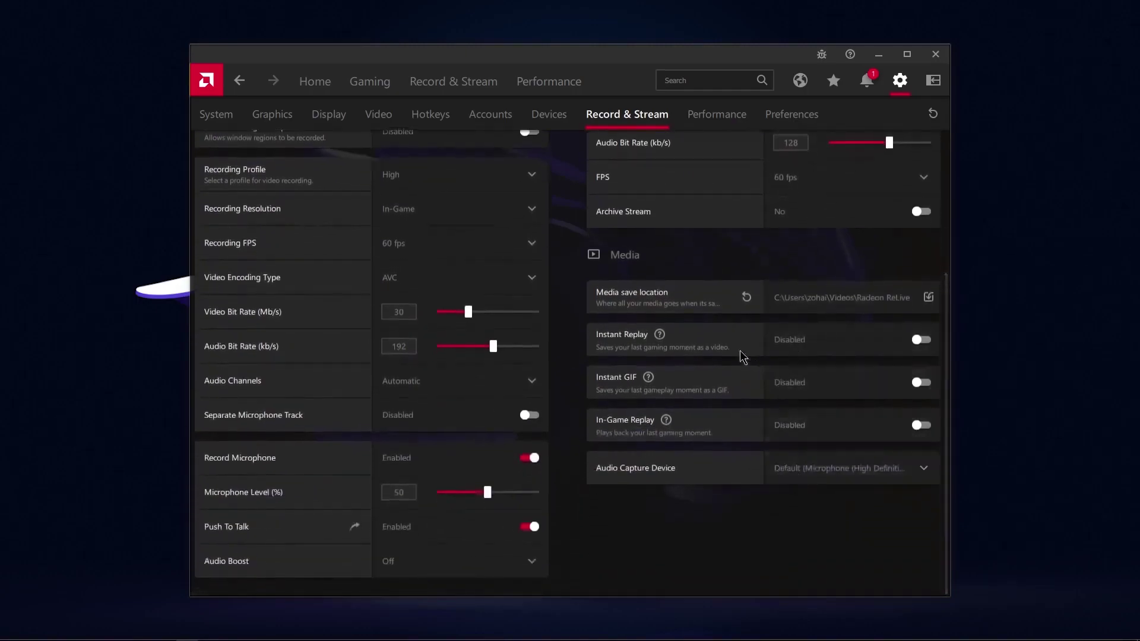
left_click(826, 307)
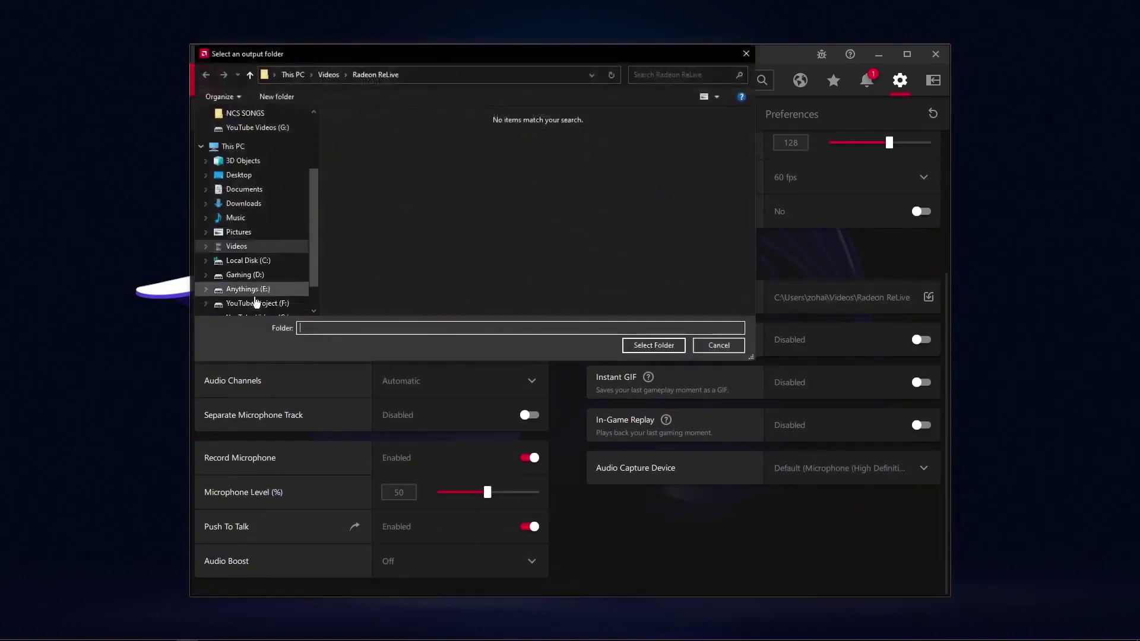
left_click(256, 288)
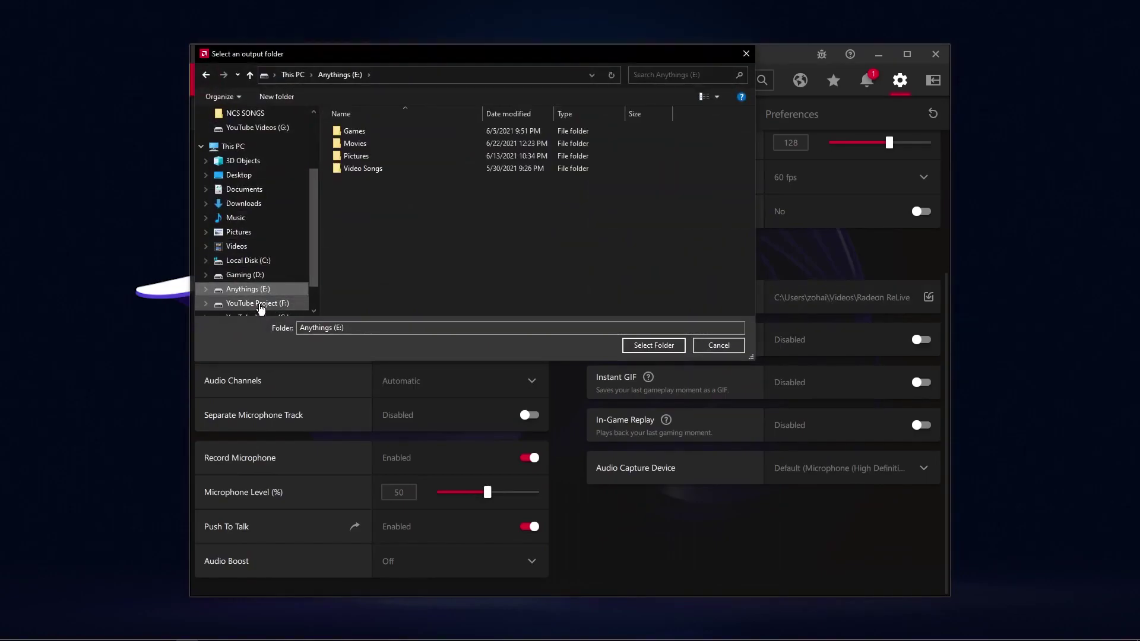
left_click(257, 303)
left_click(382, 235)
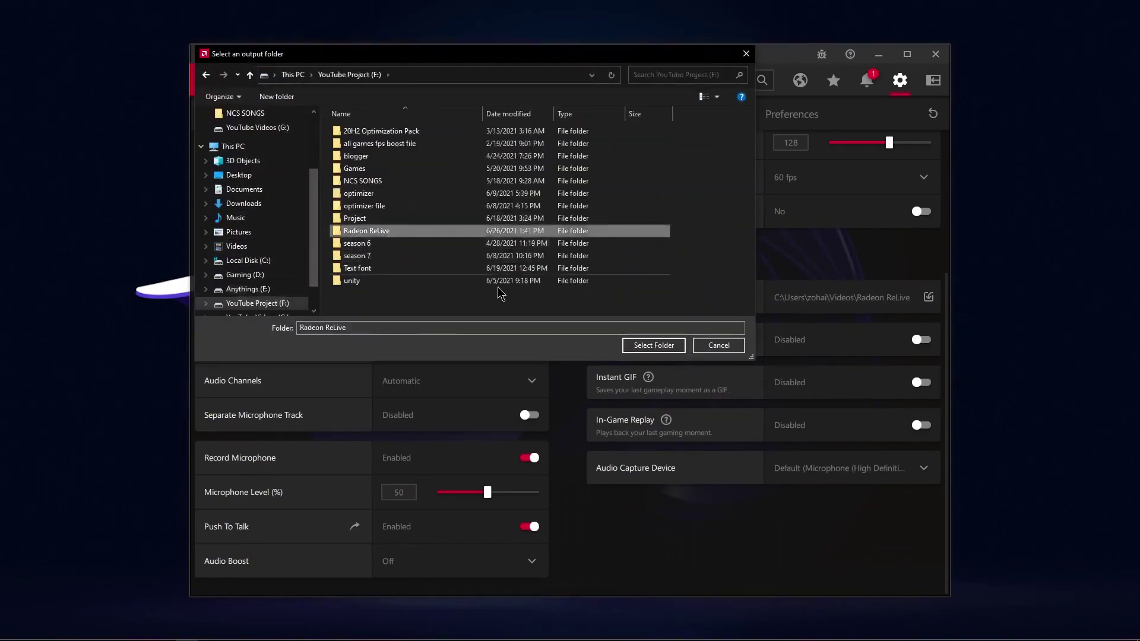
left_click(654, 345)
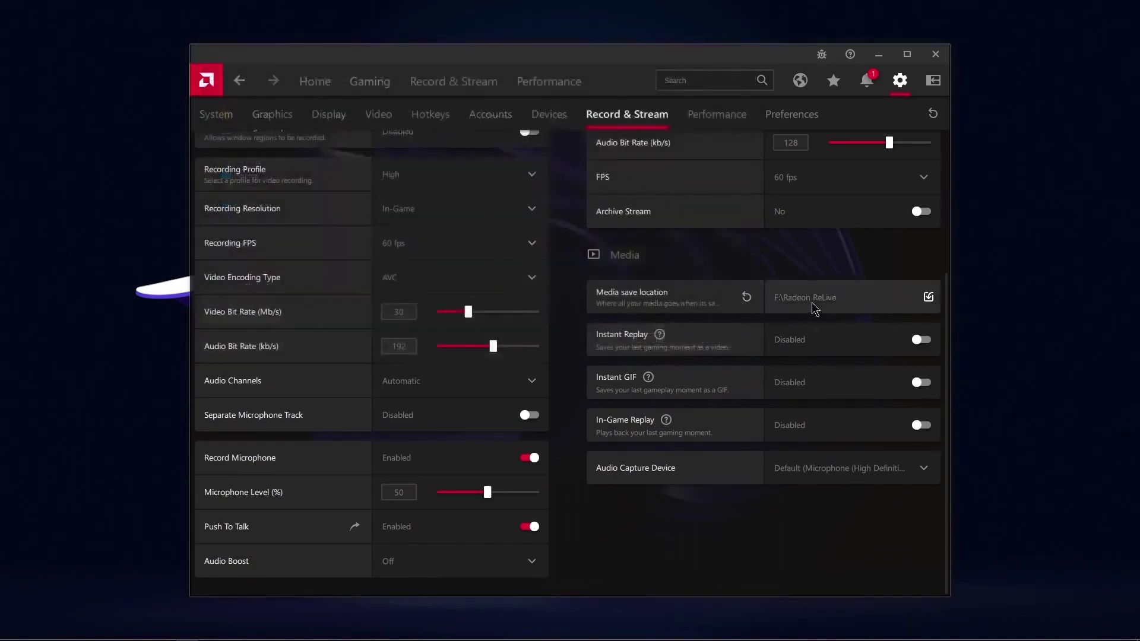
Step: Turn on Instant Replay to view its buffer options, and turn it off again
left_click(919, 340)
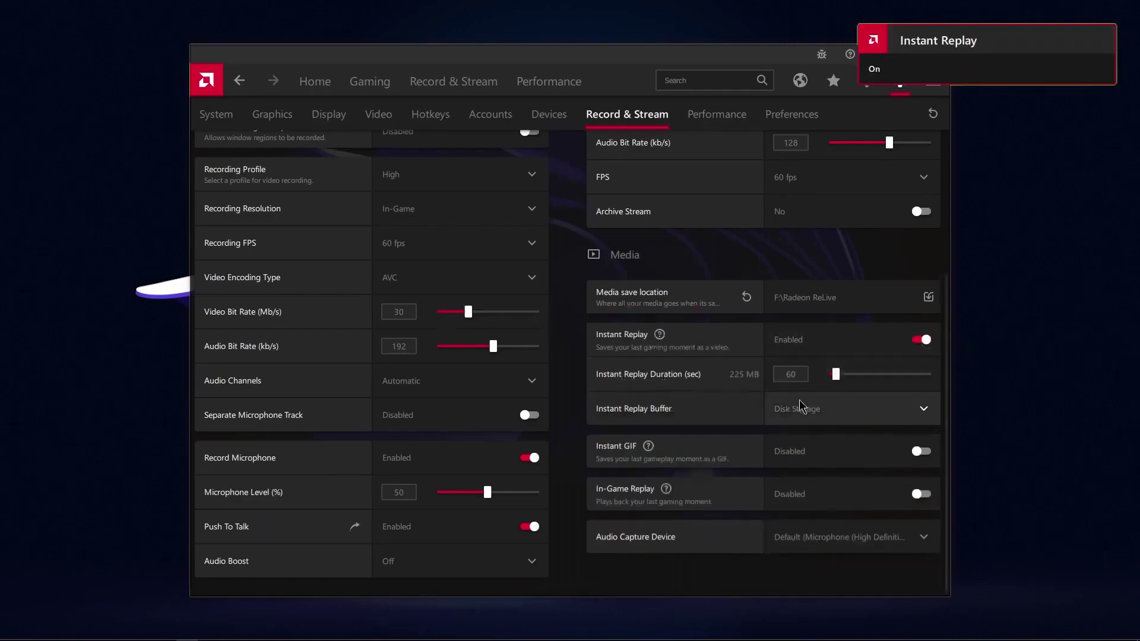
left_click(836, 414)
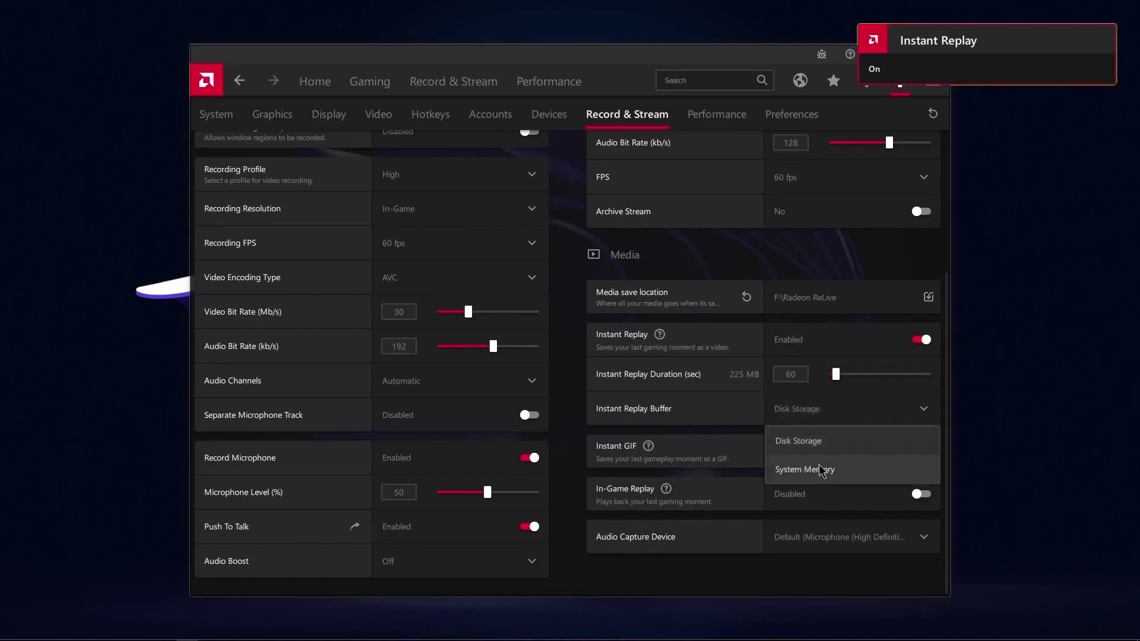
left_click(921, 339)
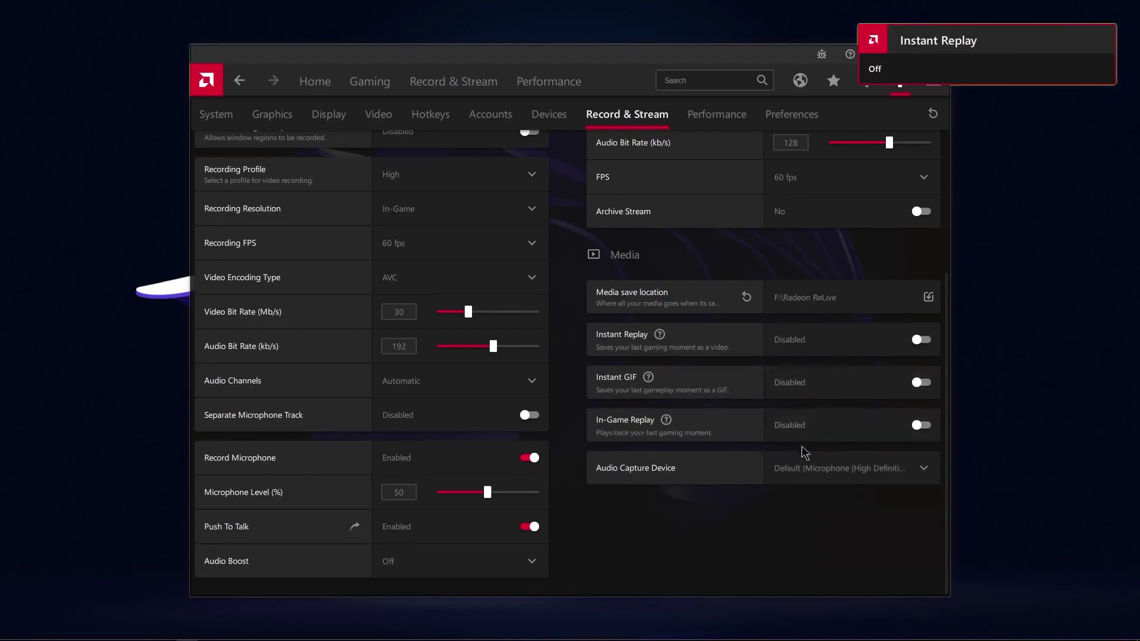
Step: Set the Audio Capture Device to the default High Definition Audio microphone
left_click(817, 475)
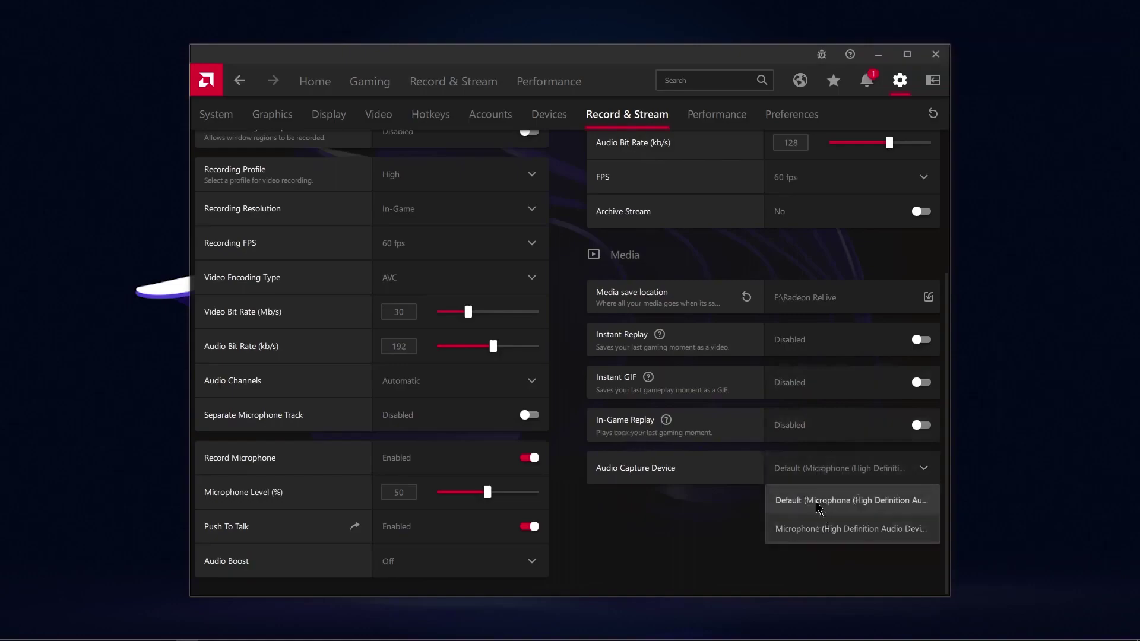
left_click(827, 502)
scroll(713, 364, "up", 5)
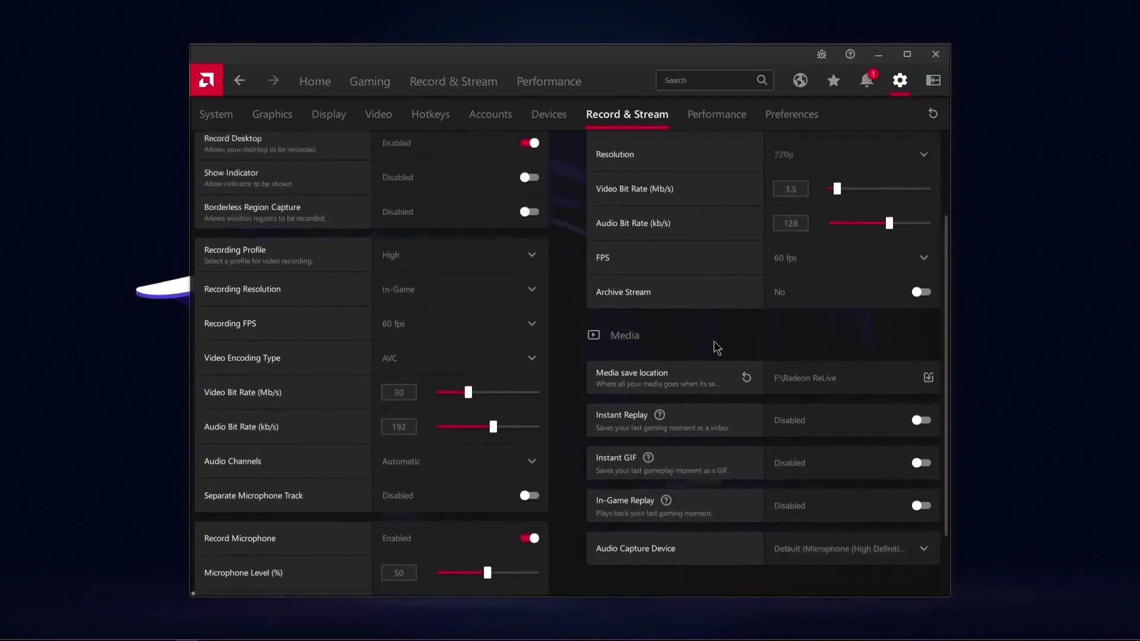
Step: In the general preferences, disable In-Game Overlay, Web Browser, Upgrade Advisor, System Tray Menu, Advertisements and Toast Notifications
left_click(695, 126)
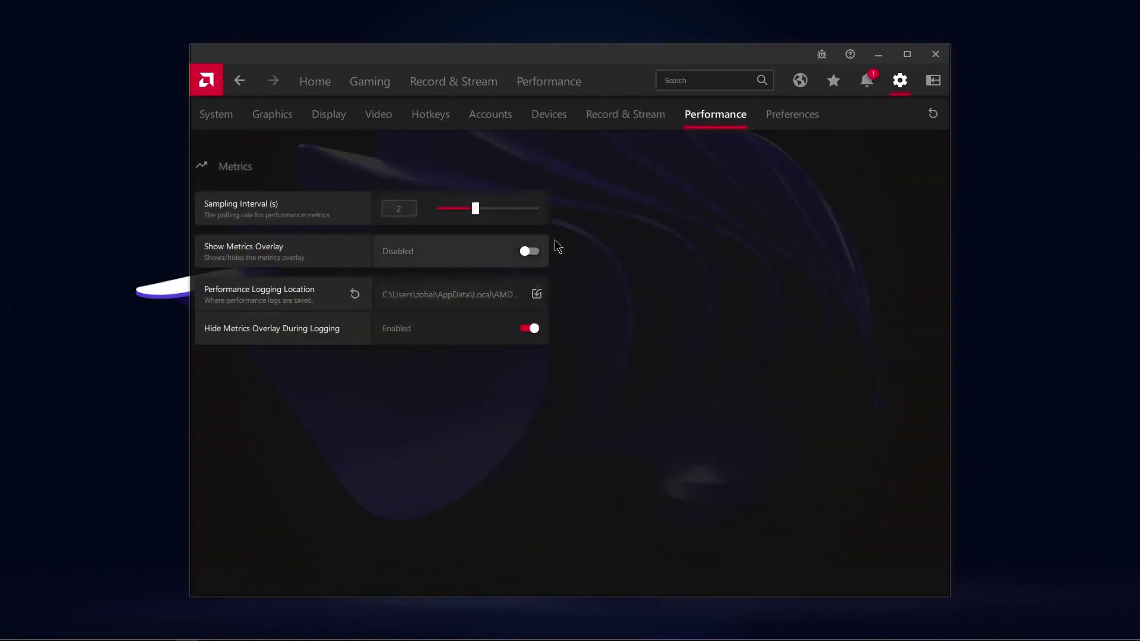
left_click(784, 120)
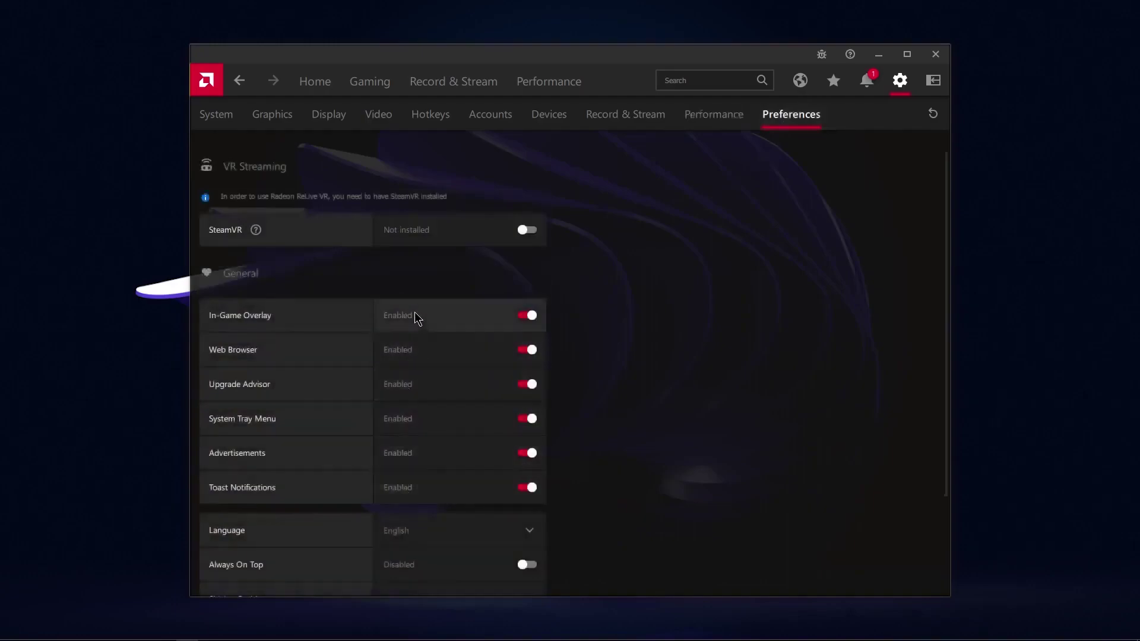
left_click(434, 359)
left_click(438, 385)
left_click(441, 418)
left_click(442, 454)
left_click(444, 478)
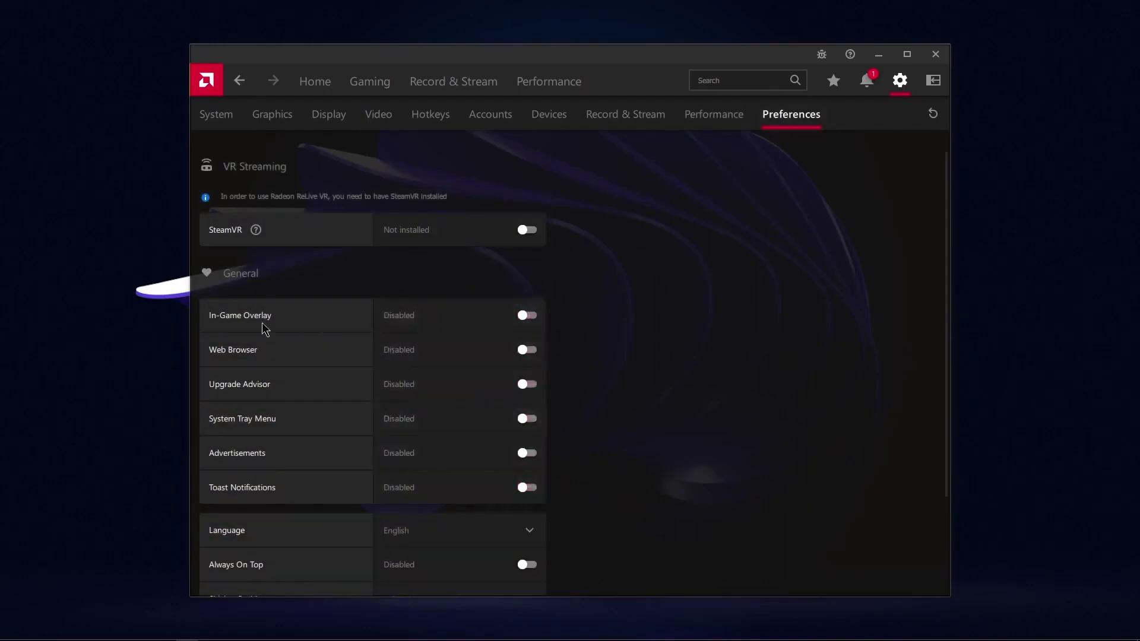
Step: Re-enable Toast Notifications, Advertisements, System Tray Menu, Upgrade Advisor, Web Browser and In-Game Overlay in the general preferences
left_click(458, 487)
left_click(461, 453)
left_click(463, 419)
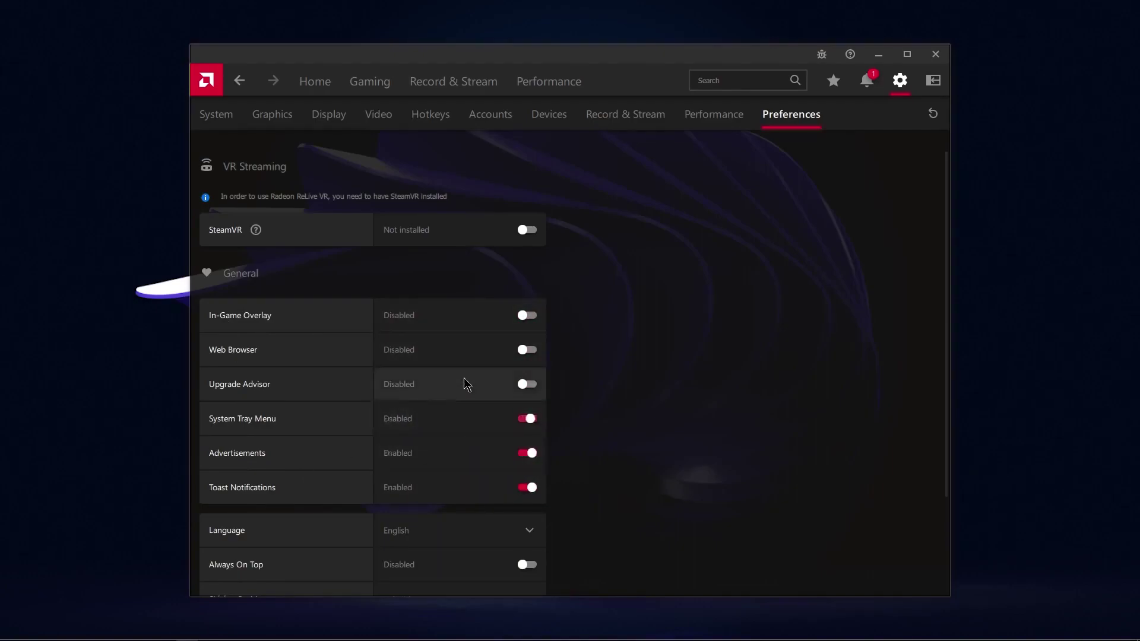
left_click(465, 384)
left_click(469, 349)
left_click(462, 309)
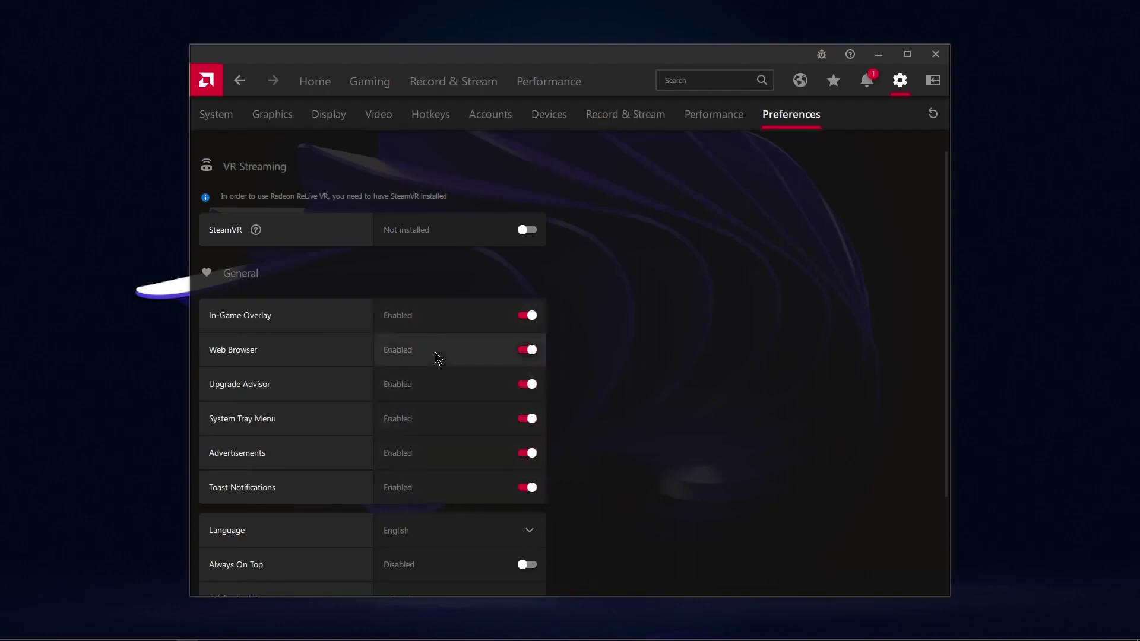
Step: Examine the remaining general preferences, and open the Record & Stream setup
scroll(437, 370, "down", 1)
scroll(436, 371, "down", 1)
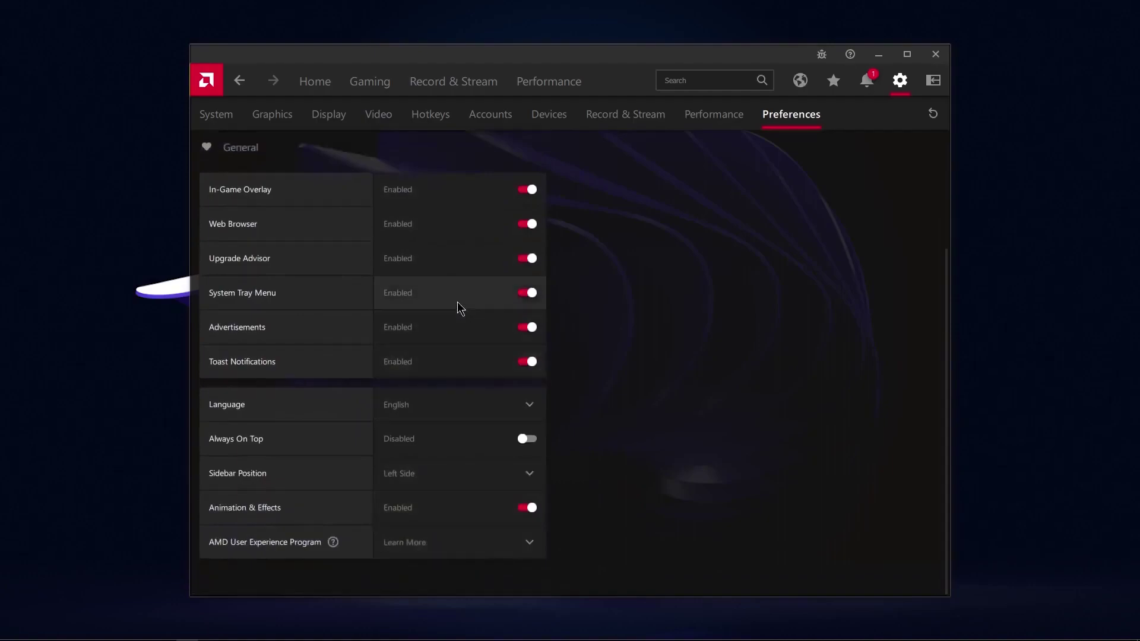
scroll(458, 308, "up", 2)
left_click(438, 84)
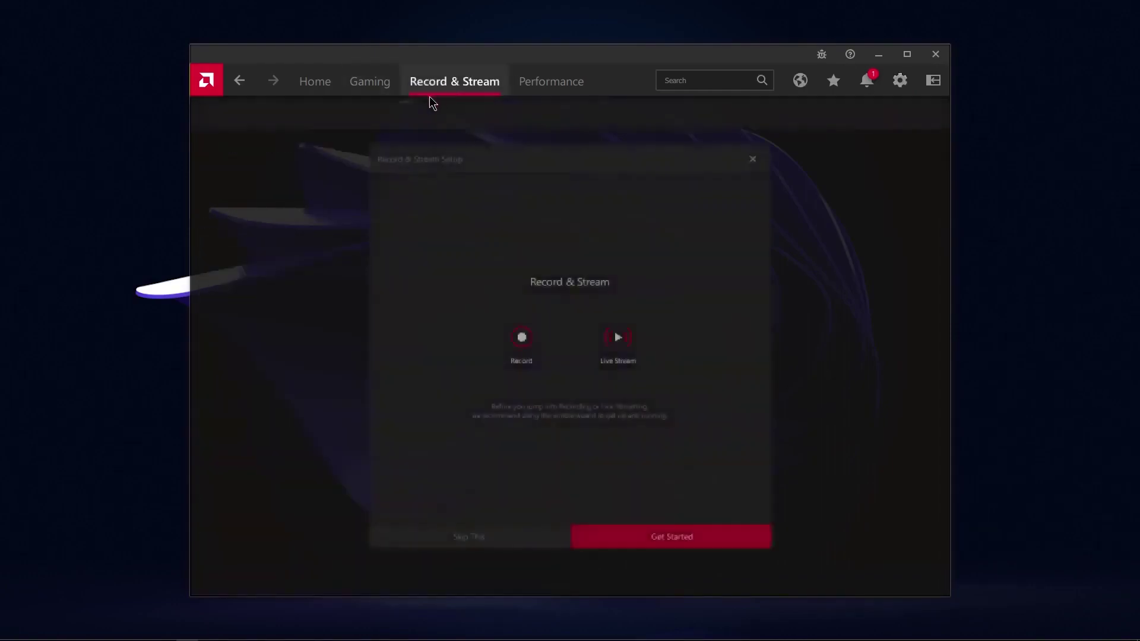
Step: Complete the Record & Stream setup for Recording only, keeping the default microphone, High recording quality and desktop recording enabled
left_click(671, 535)
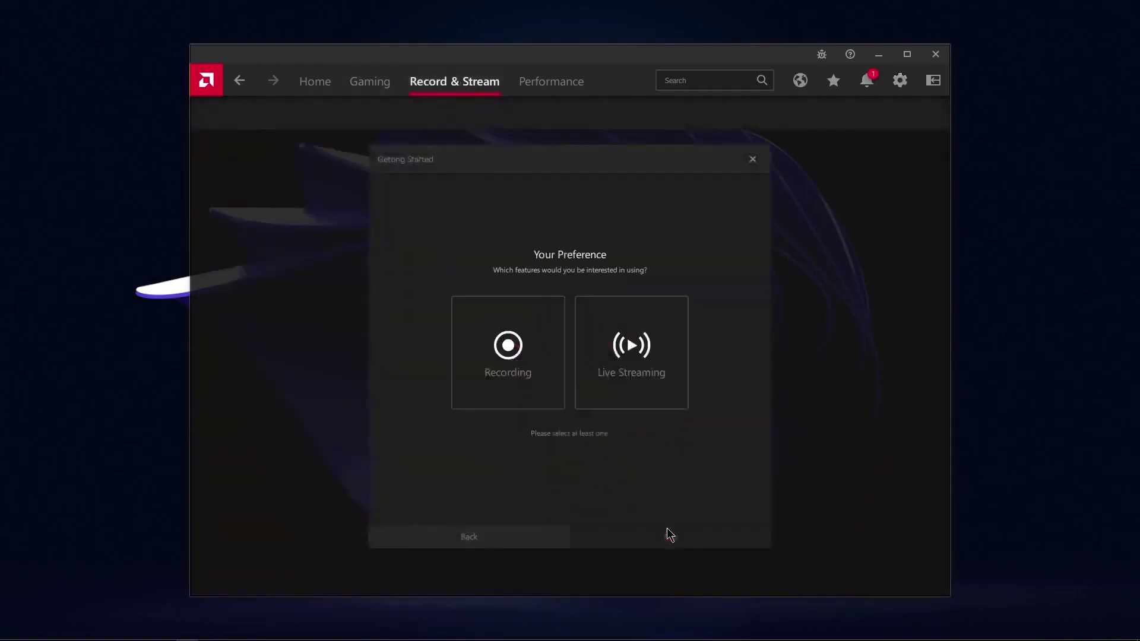
left_click(475, 348)
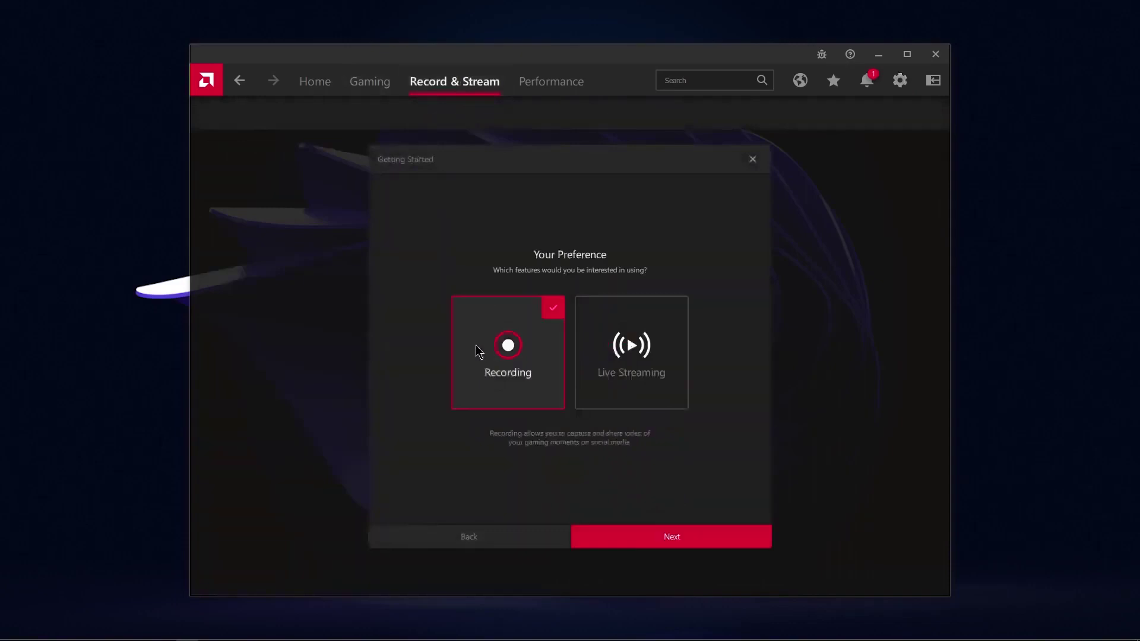
left_click(661, 538)
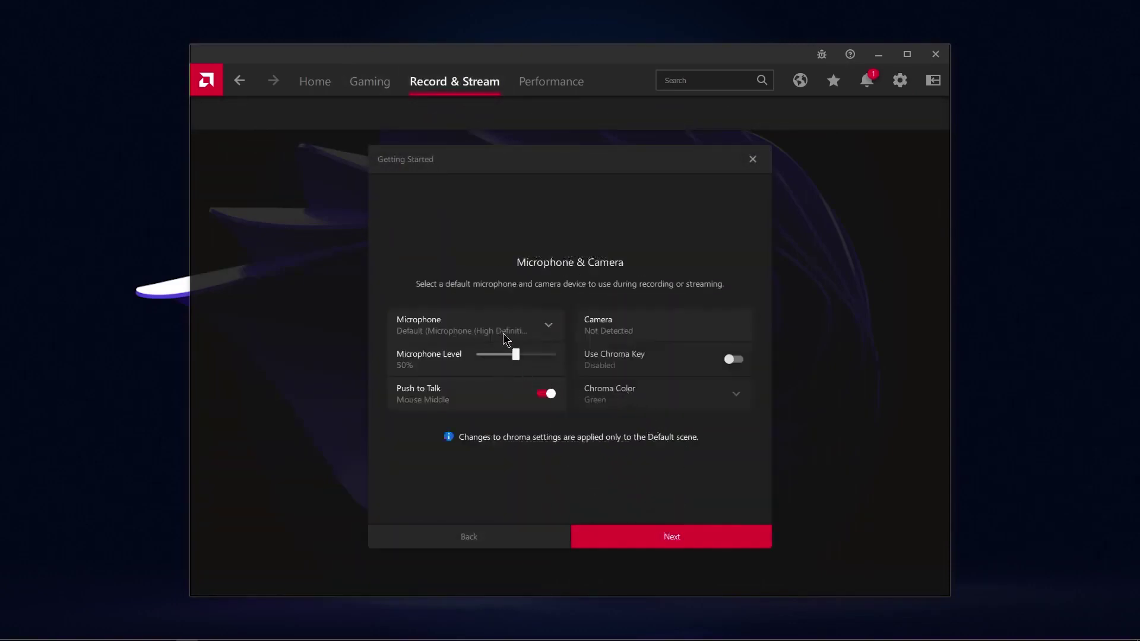
left_click(646, 541)
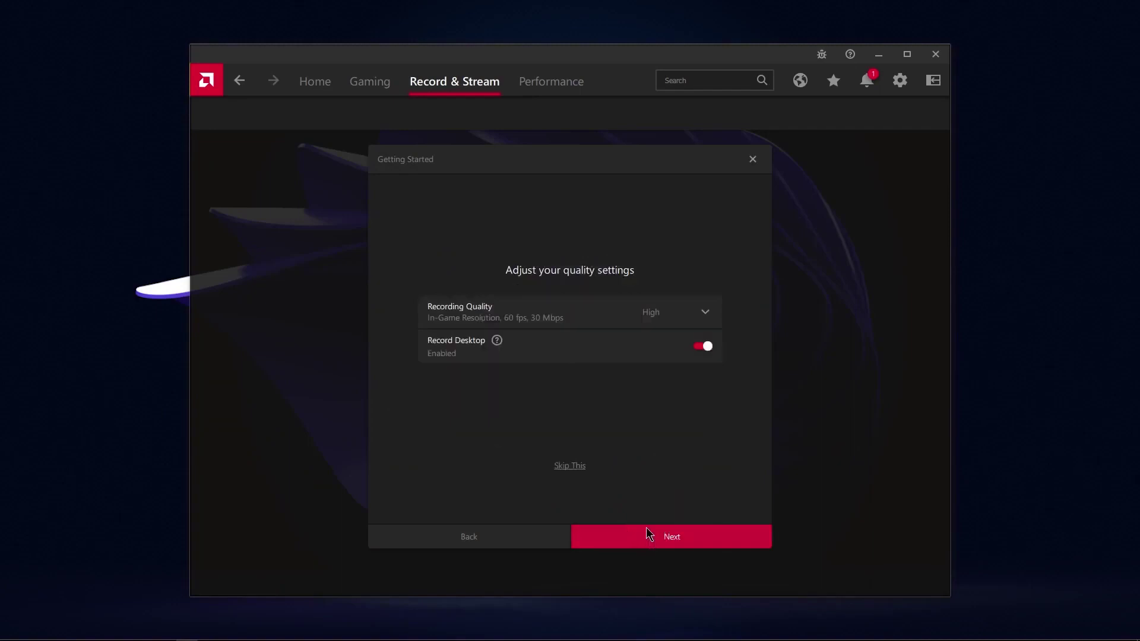
left_click(664, 540)
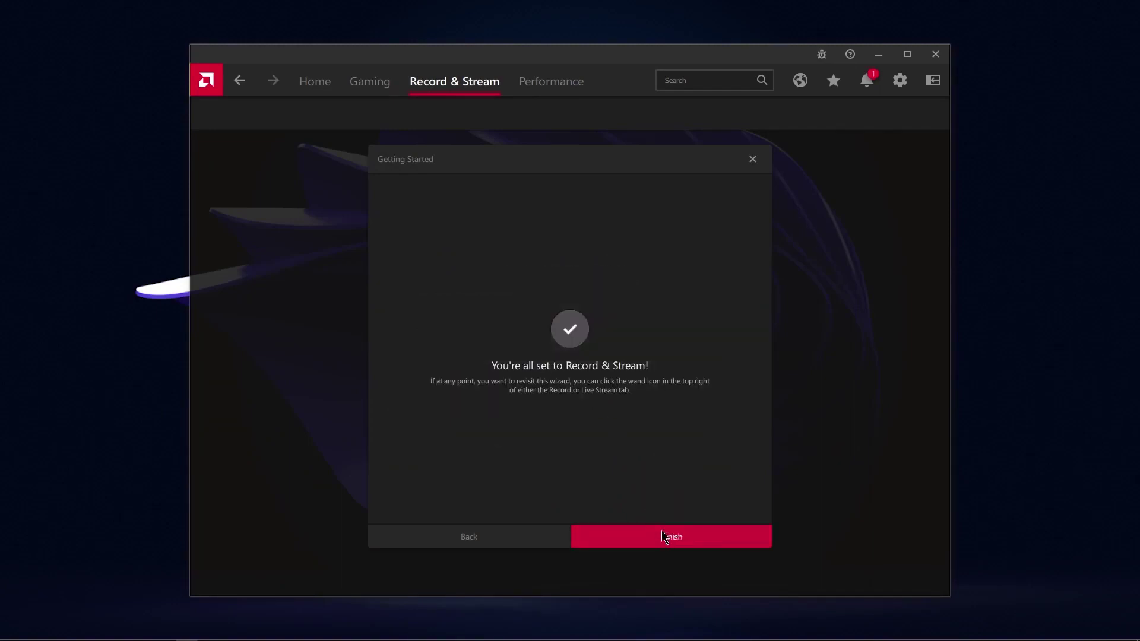
left_click(687, 539)
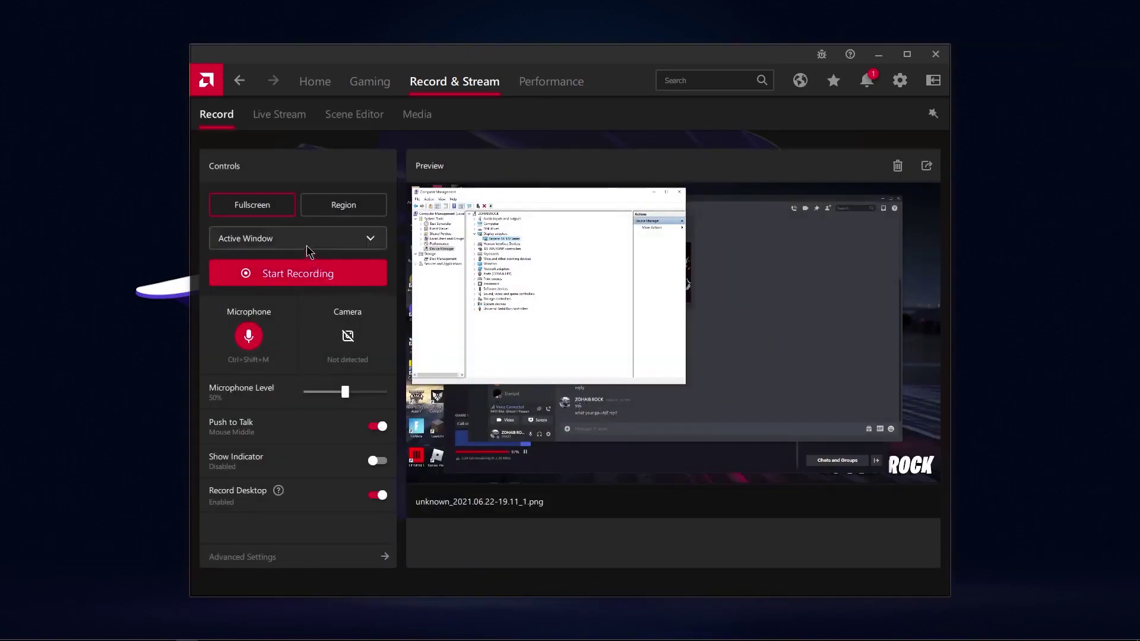
Step: Select Custom Stream as the live streaming account and review the remaining live stream controls
left_click(278, 122)
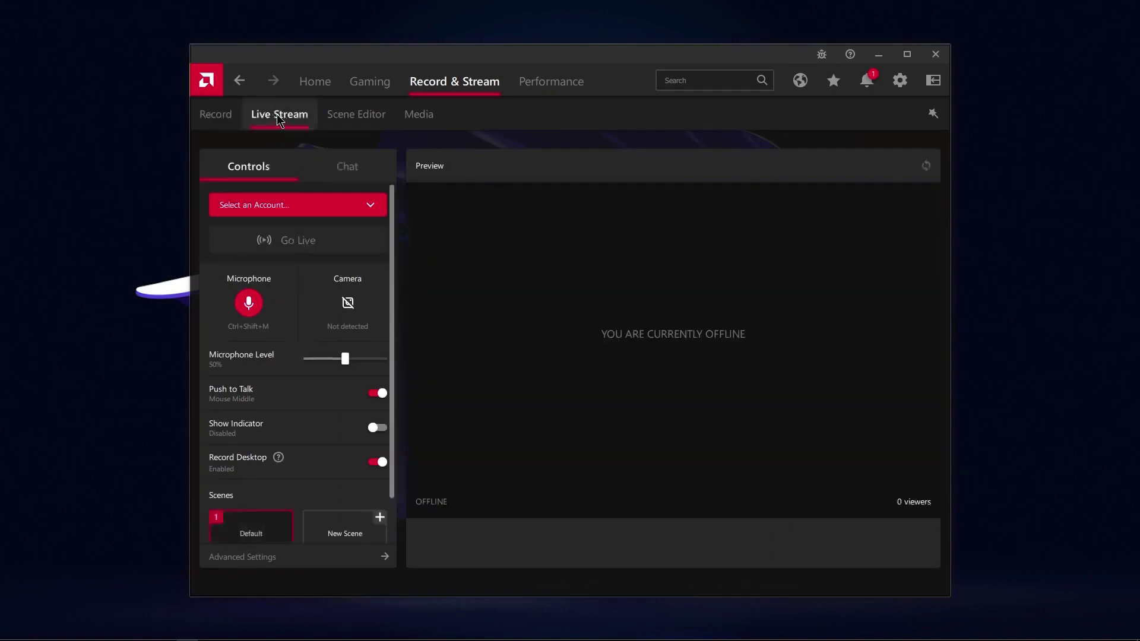
left_click(350, 209)
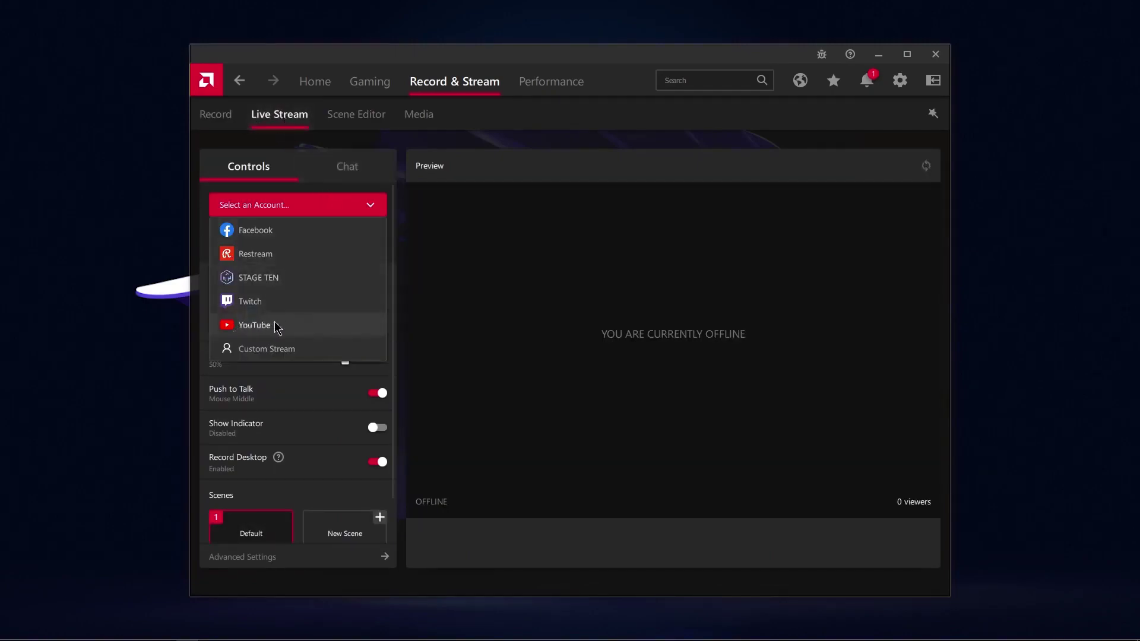
left_click(280, 350)
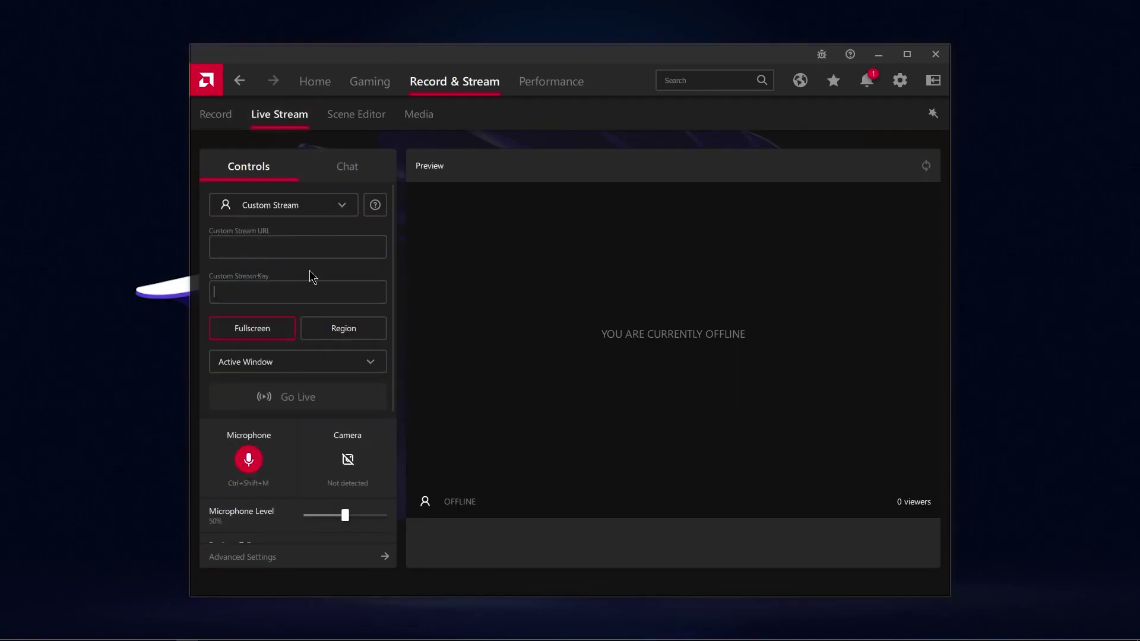
scroll(302, 386, "down", 5)
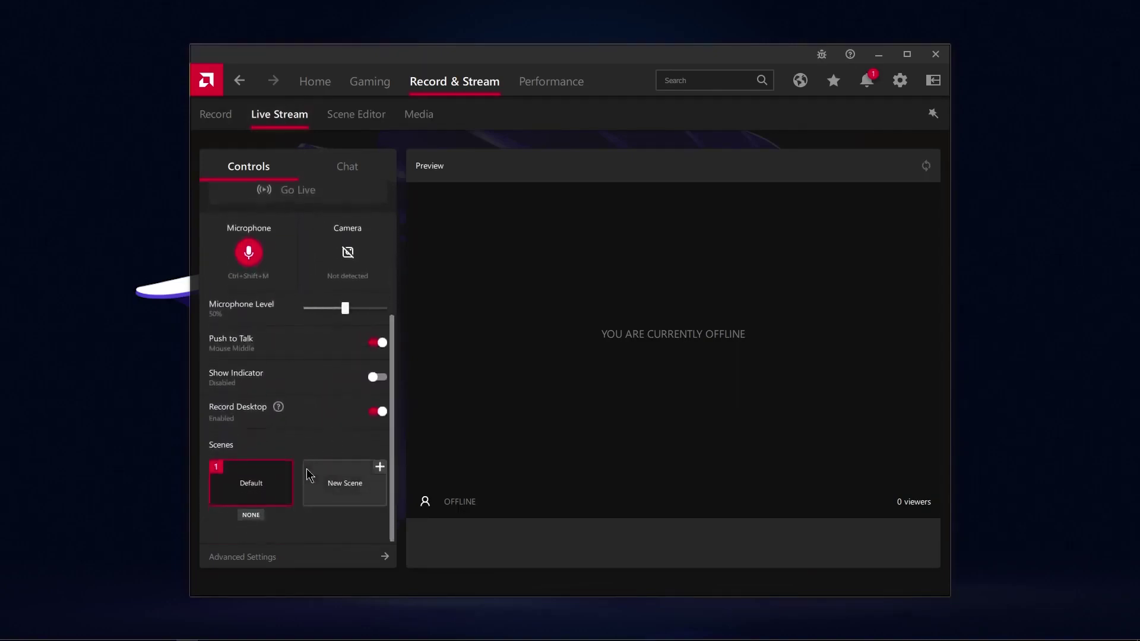
scroll(332, 309, "up", 5)
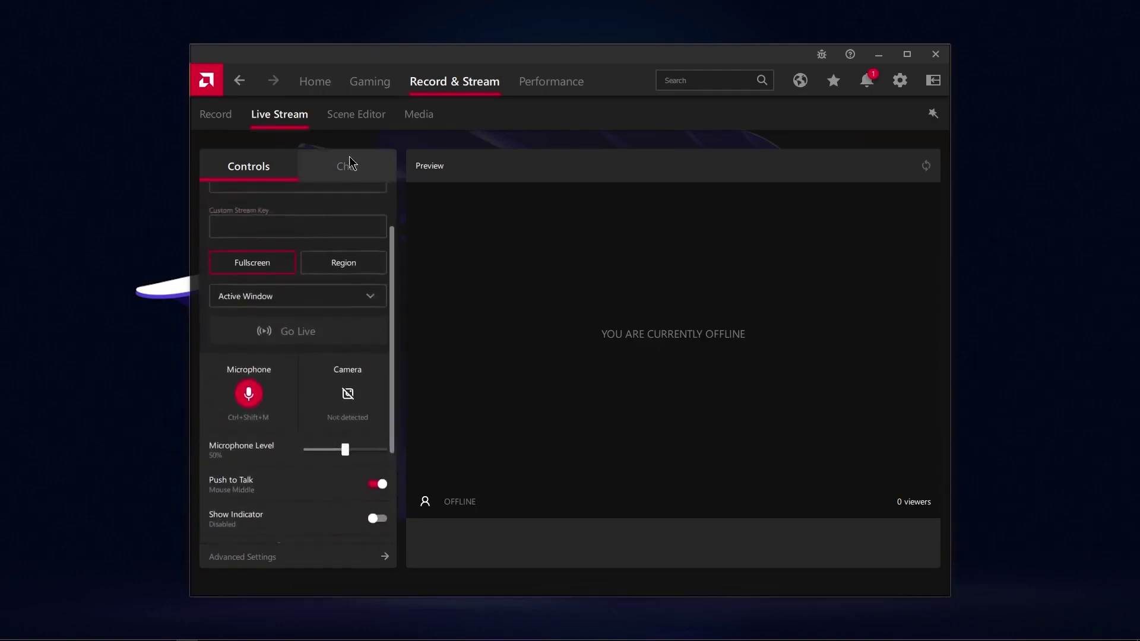
Step: Look through the Scene Editor and Media pages, and the tracking and overlay options of the performance metrics
left_click(348, 116)
left_click(405, 114)
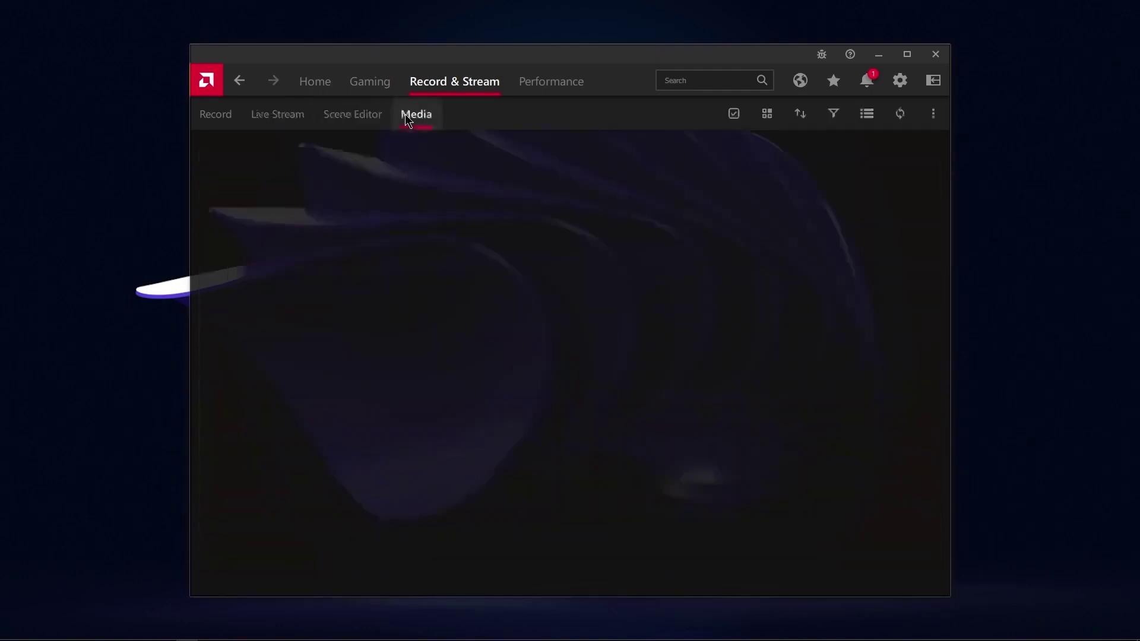
left_click(535, 79)
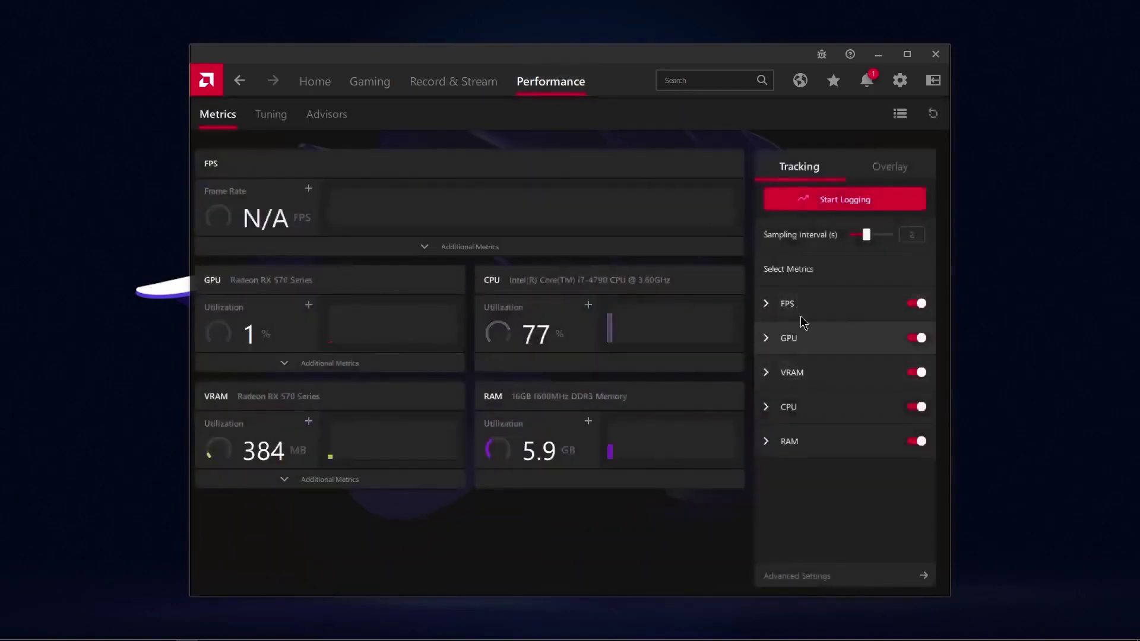
left_click(873, 167)
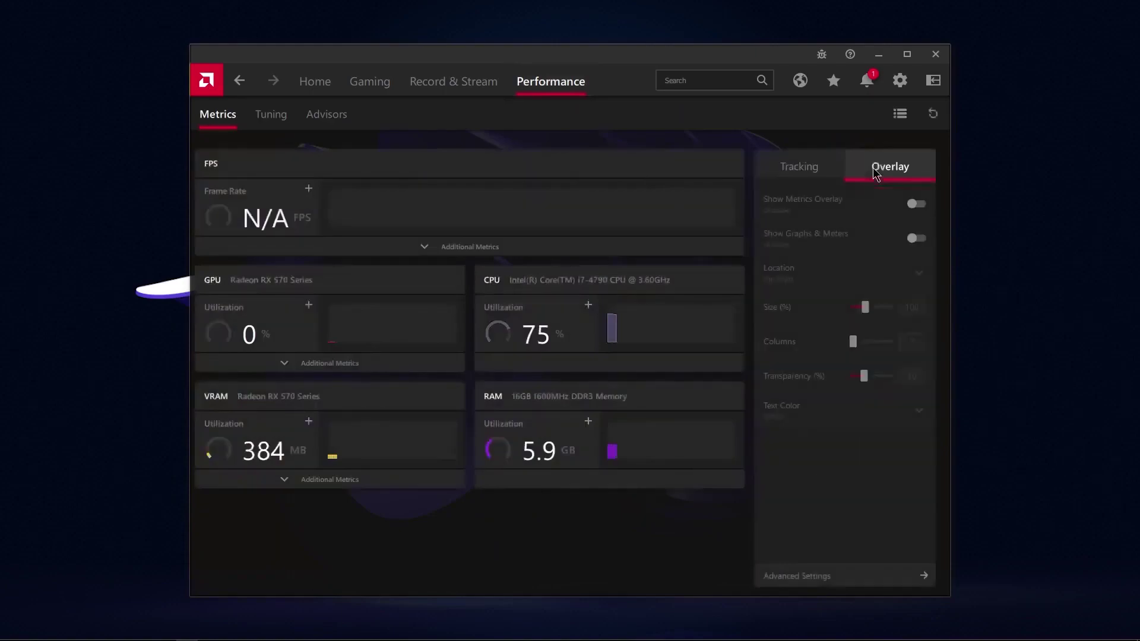
Step: Accept the GPU tuning license agreement, check the Global Tuning profile, and review the performance advisors
left_click(270, 117)
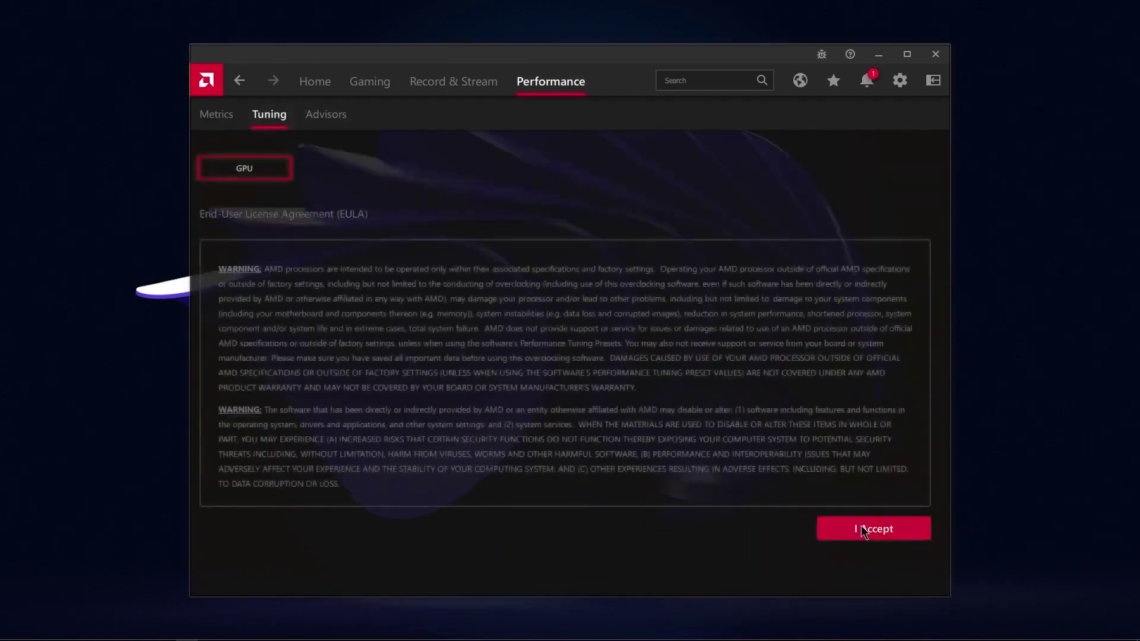
left_click(864, 528)
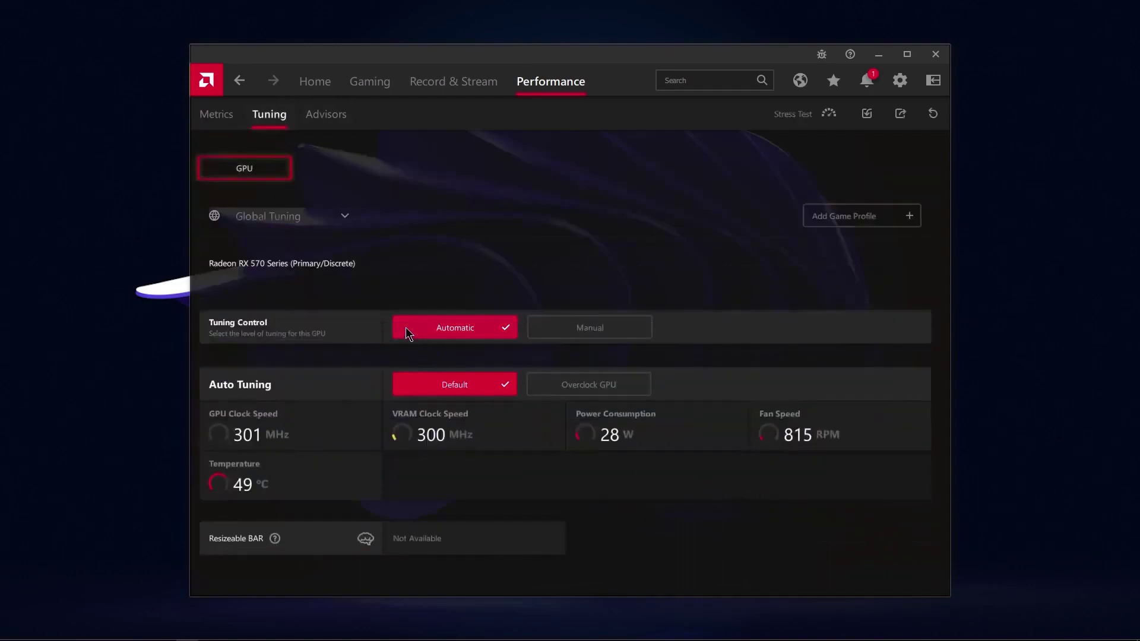
left_click(320, 216)
left_click(285, 241)
left_click(333, 123)
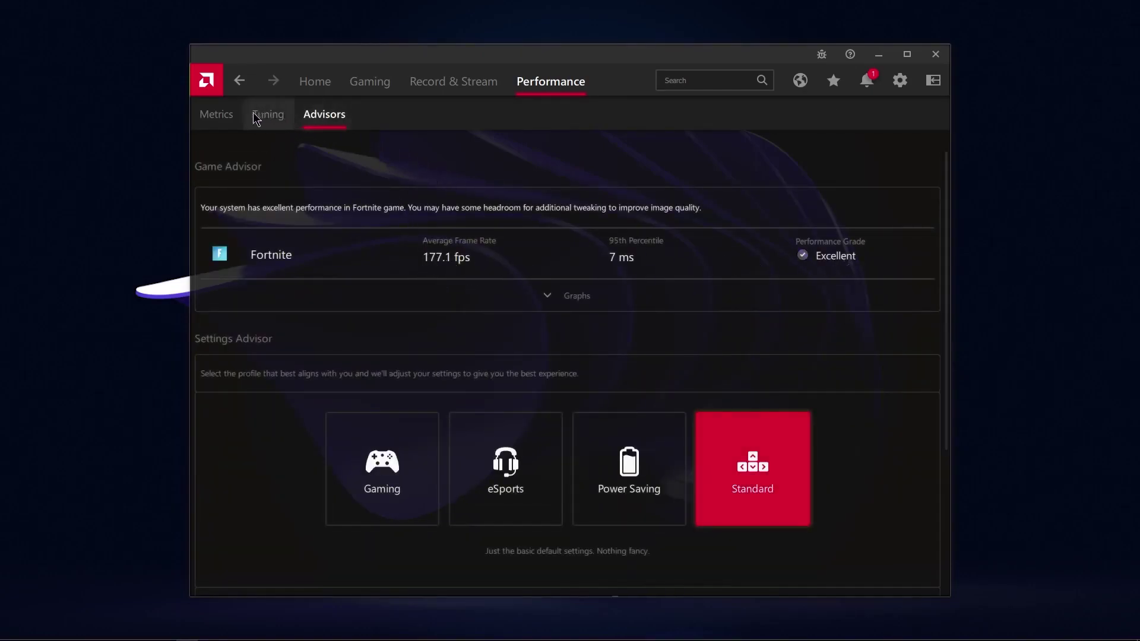
left_click(216, 114)
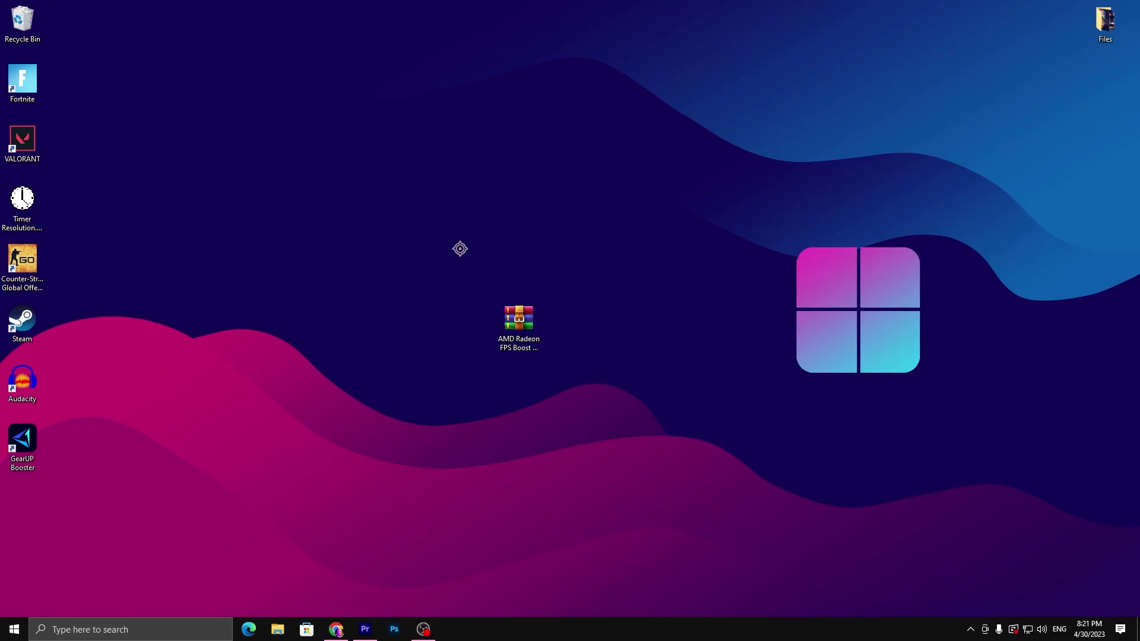
Step: Switch to Chrome and search the UPTO Packs website for "amd"
left_click_drag(443, 252, 572, 364)
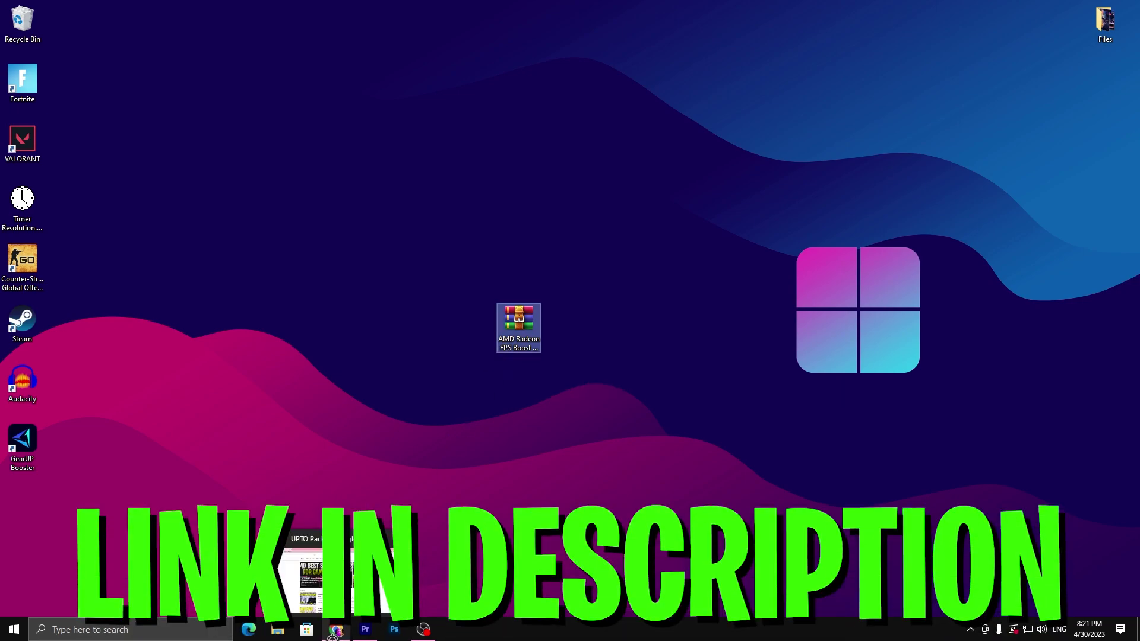
left_click(335, 631)
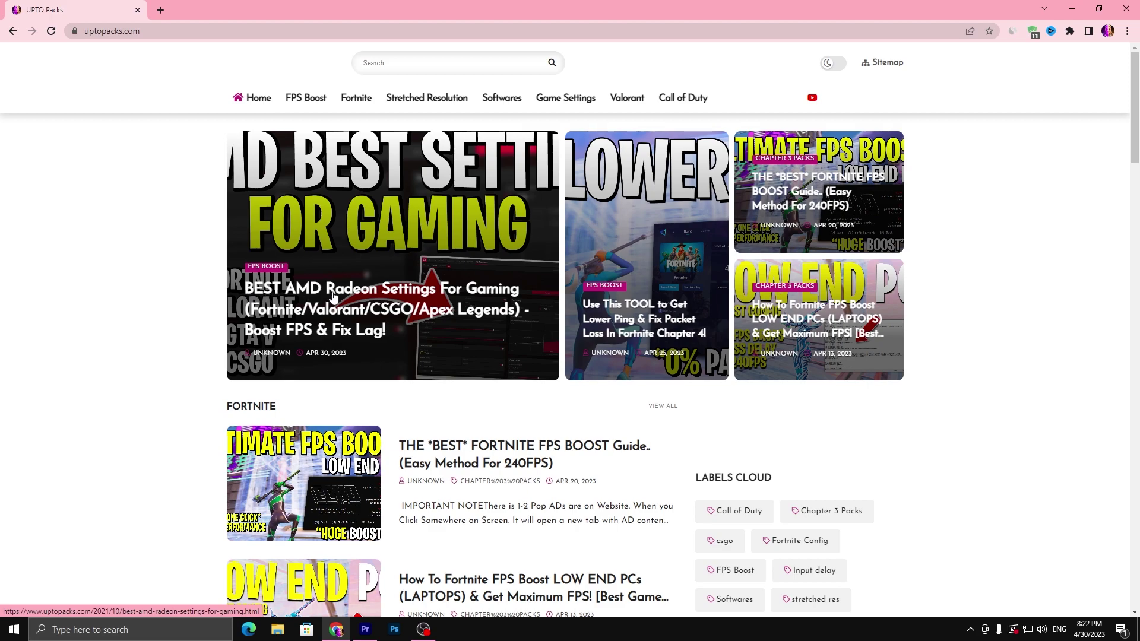
left_click(408, 53)
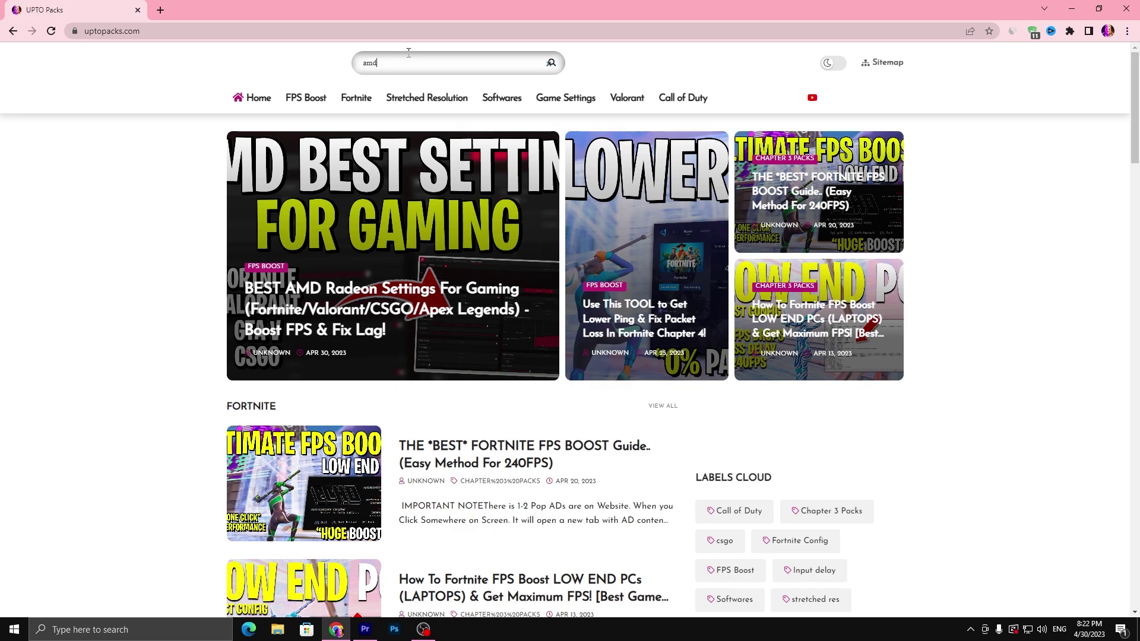
type("amd")
key("Return")
scroll(373, 206, "down", 4)
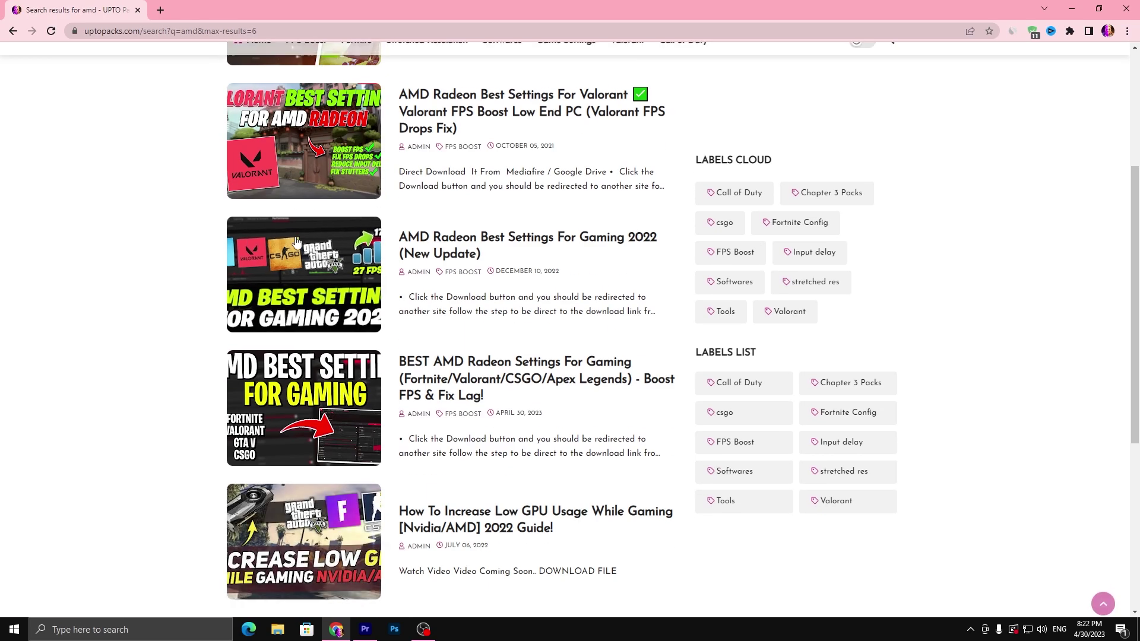
Step: Open the BEST AMD Radeon Settings For Gaming article and download AMD Radeon FPS Boost Pack.rar from its Google Drive link
left_click(303, 383)
scroll(354, 322, "down", 2)
scroll(354, 322, "down", 8)
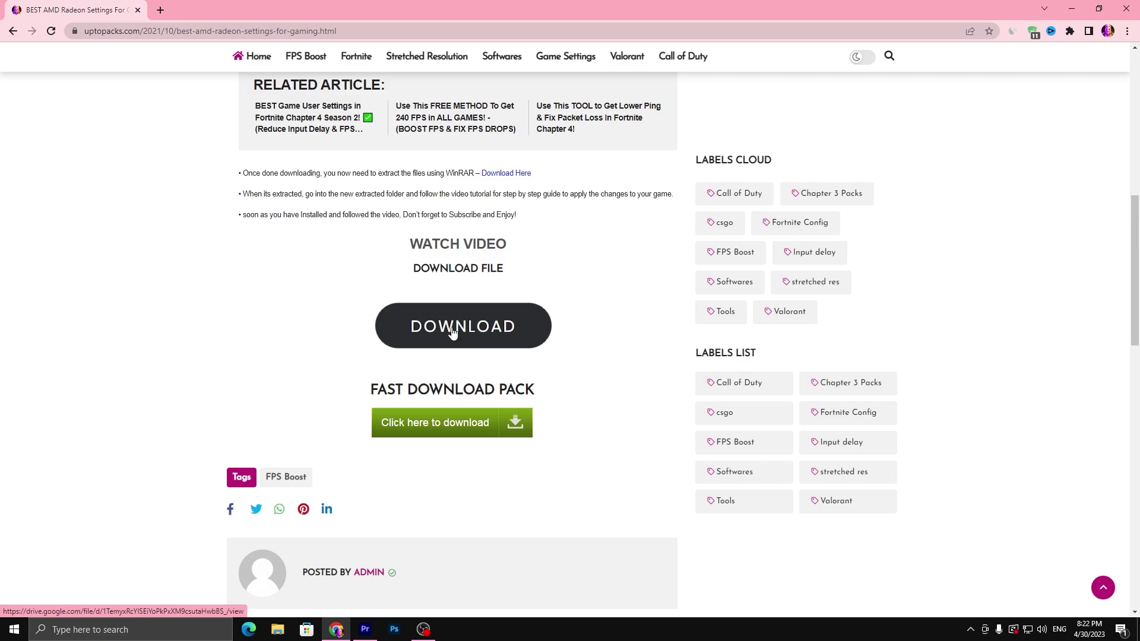
left_click(452, 332)
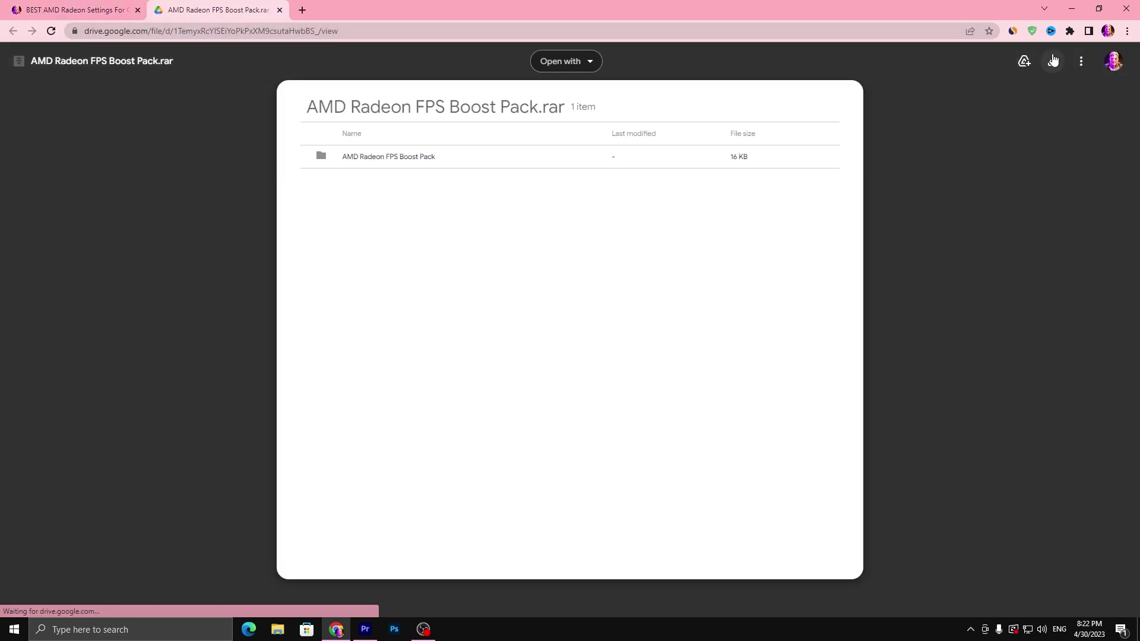
left_click(1053, 60)
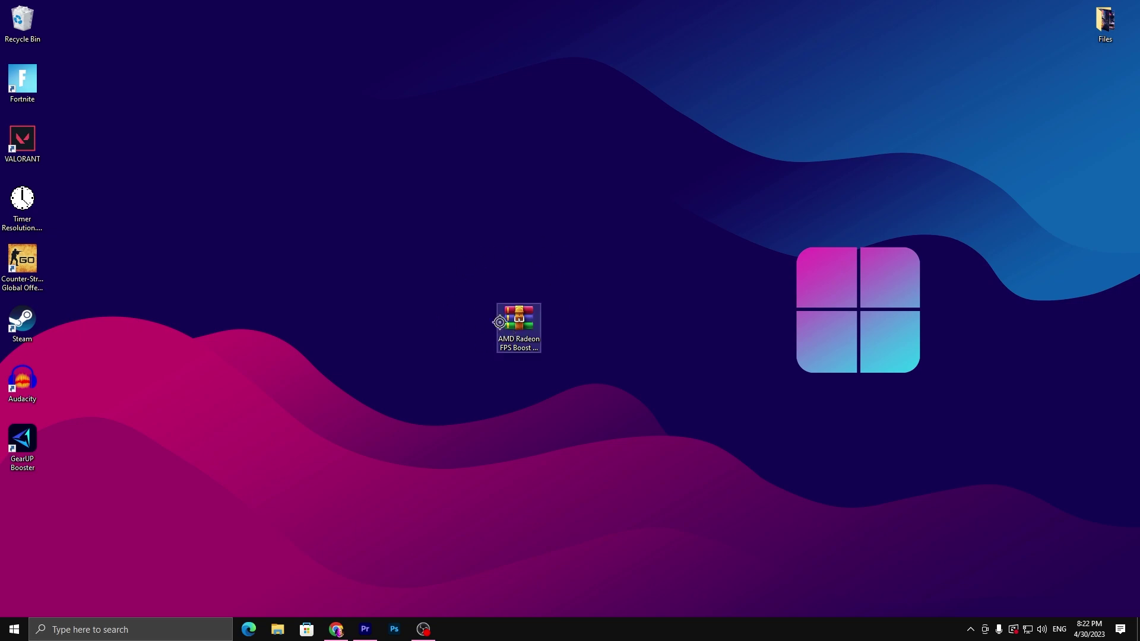
Step: Extract the AMD Radeon FPS Boost Pack folder from the downloaded archive to the desktop
double_click(521, 323)
left_click_drag(220, 221, 552, 333)
left_click(1009, 113)
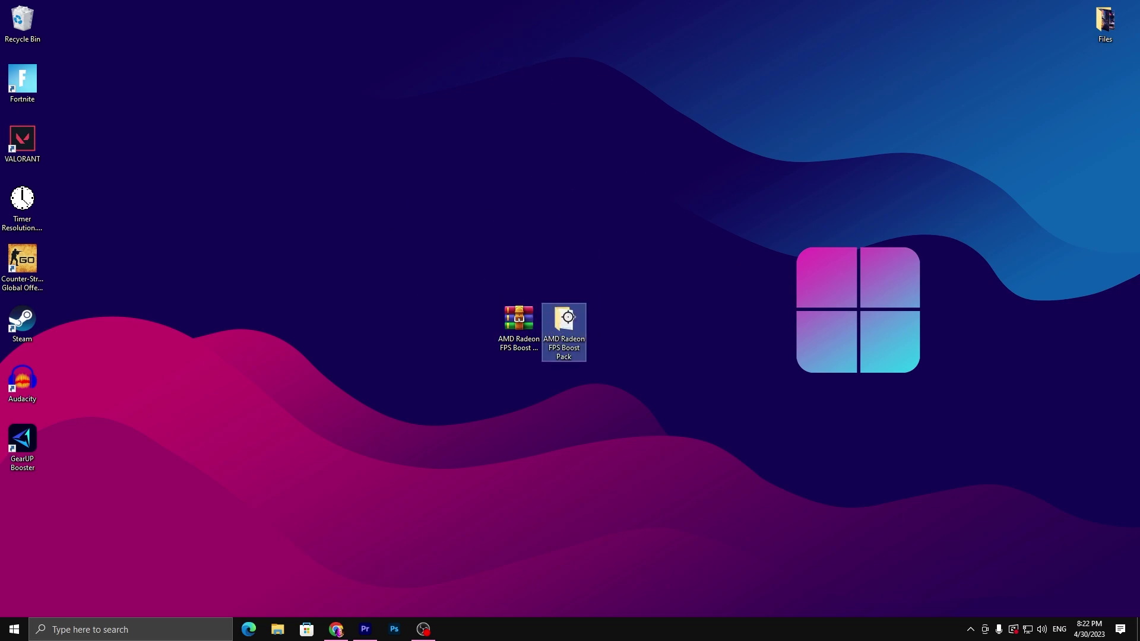
Step: Add AMD_Graphics_Registry_Keys_RESearch.reg from the pack's 1-AMD Reg Optimizations folder to the registry
double_click(564, 320)
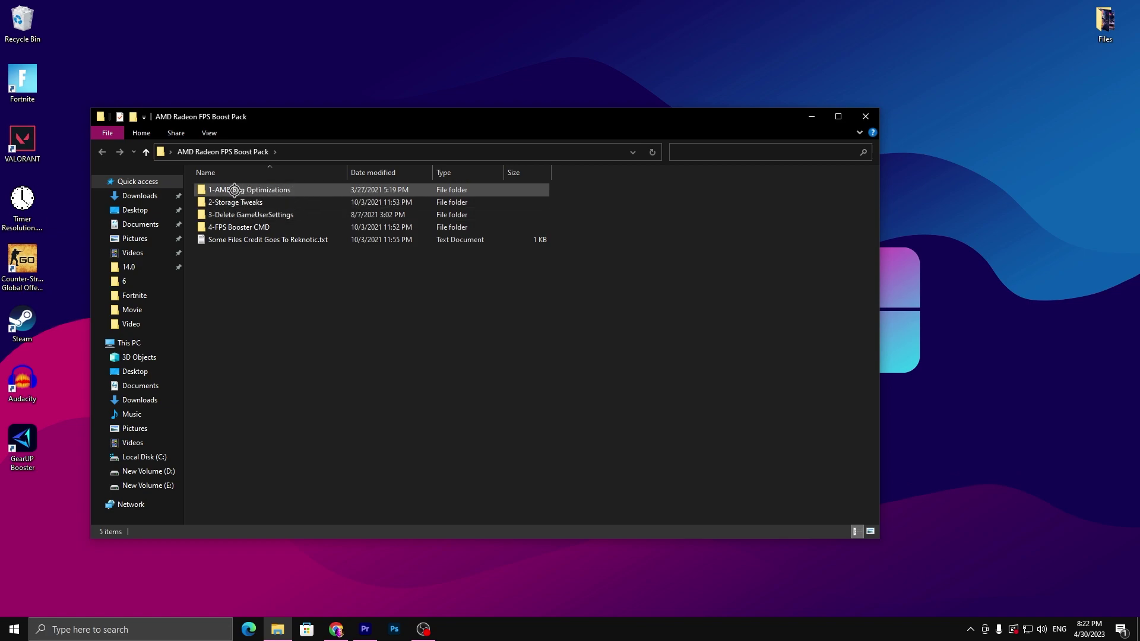
double_click(293, 192)
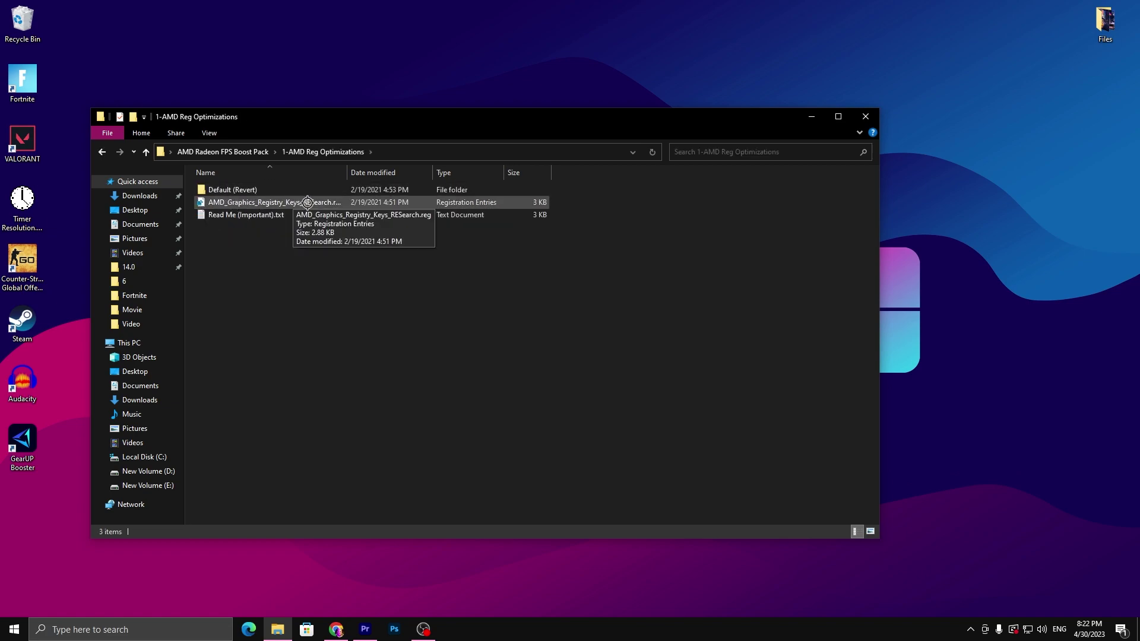
double_click(362, 200)
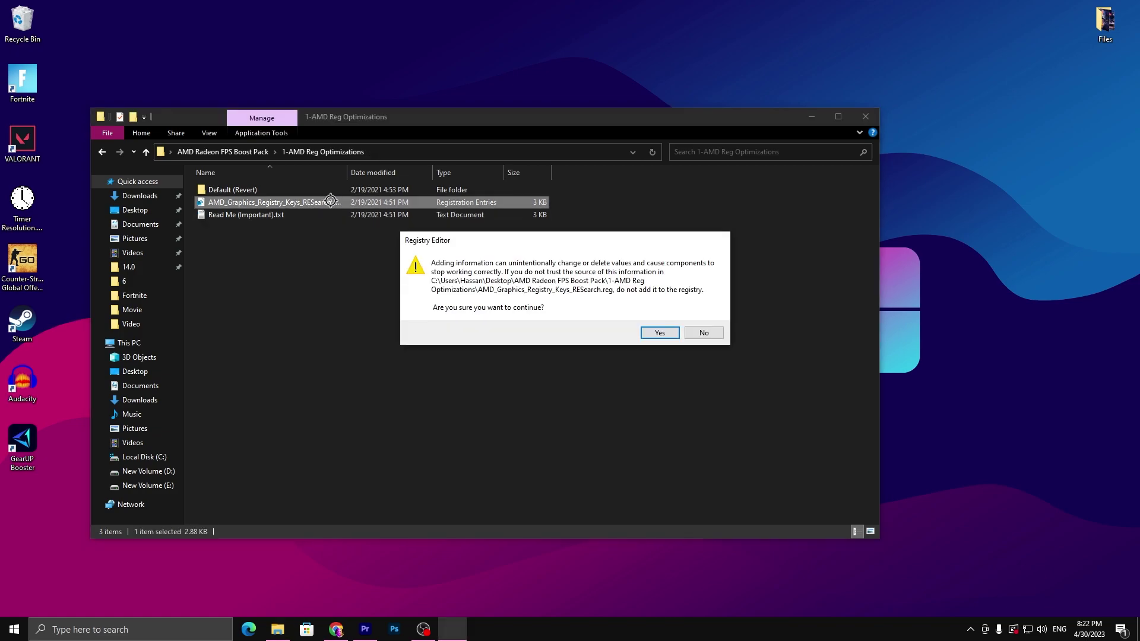
left_click(647, 326)
left_click(704, 319)
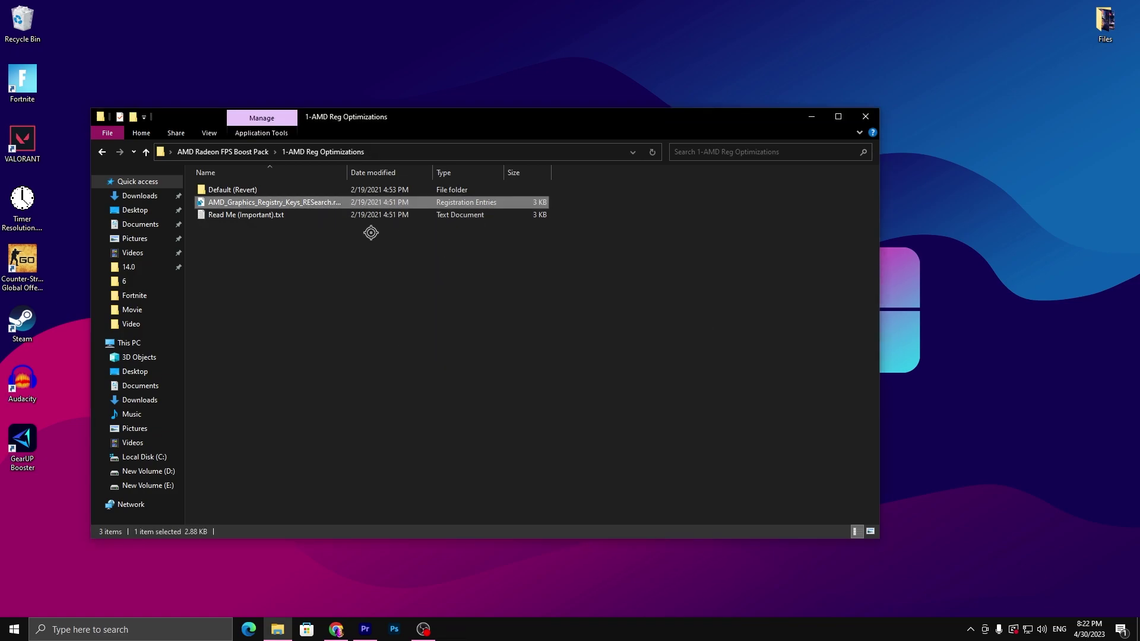
Step: Run SSD Tweaks.bat from the pack's 2-Storage Tweaks folder as administrator, and return to the main pack folder
left_click(229, 152)
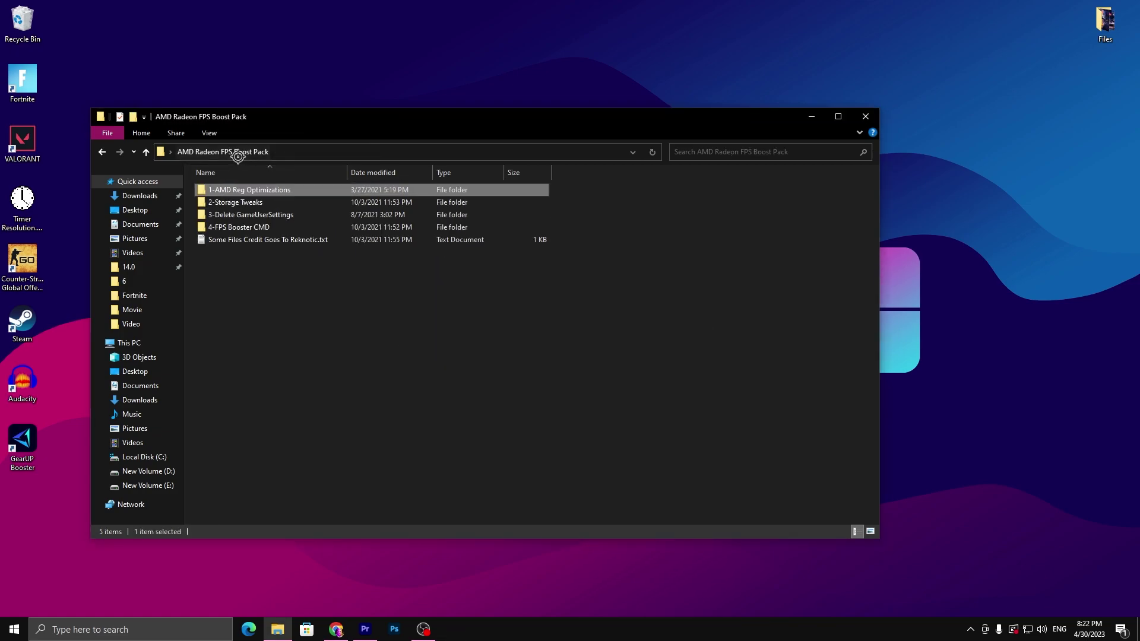
double_click(236, 203)
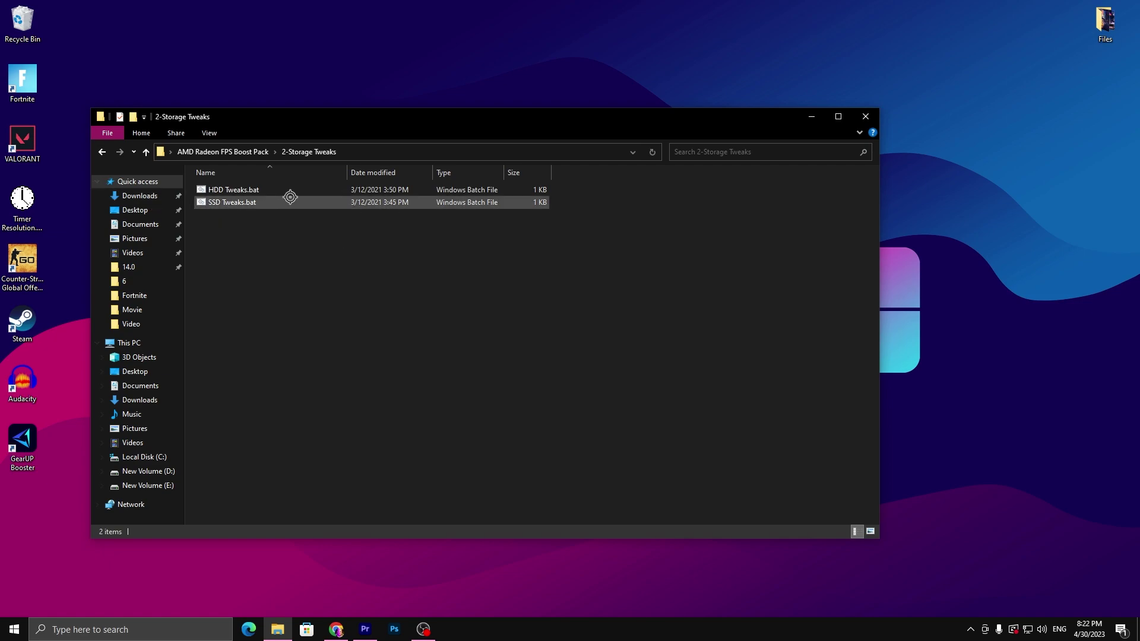
double_click(226, 202)
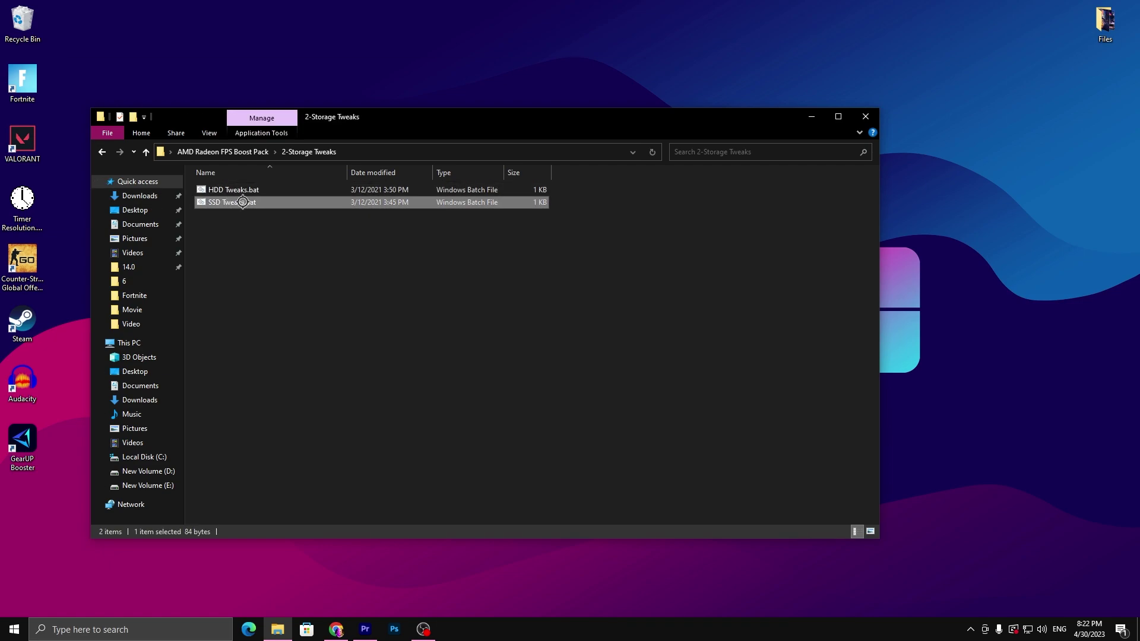
right_click(226, 202)
left_click(275, 249)
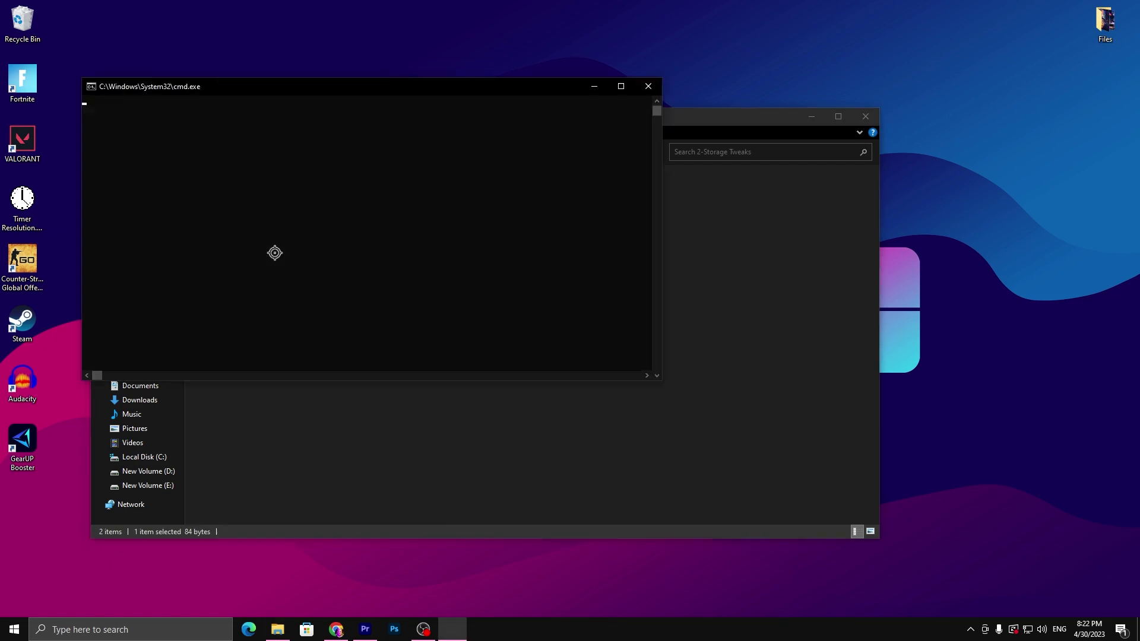
left_click(222, 152)
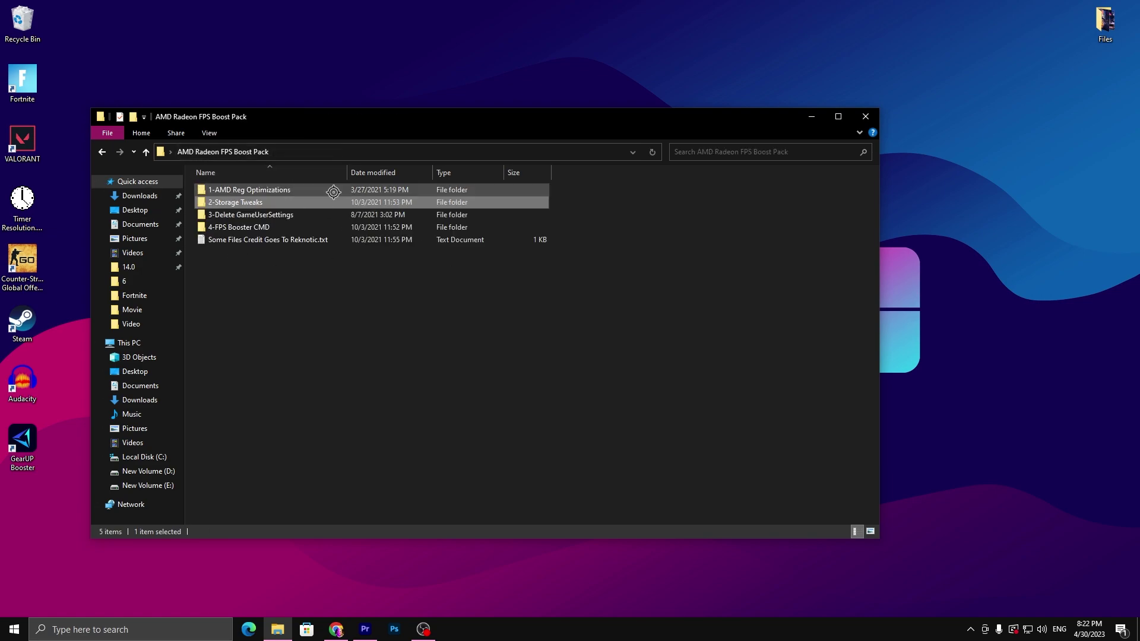
Step: Check the contents of the pack's 3-Delete GameUserSettings folder and return to the main pack folder
double_click(270, 215)
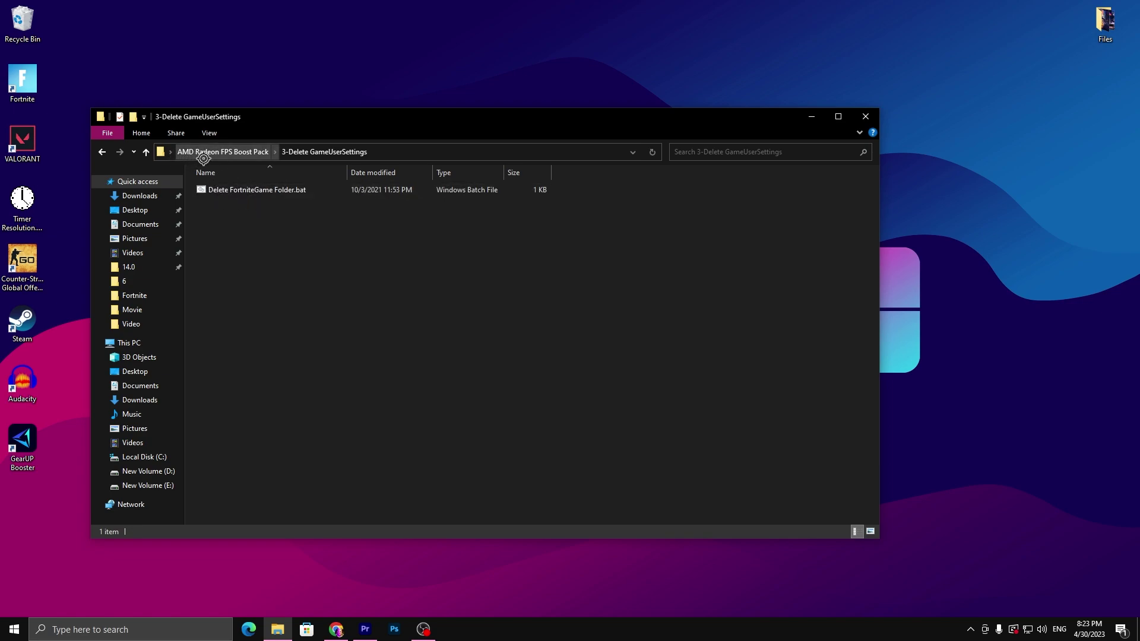
left_click(223, 152)
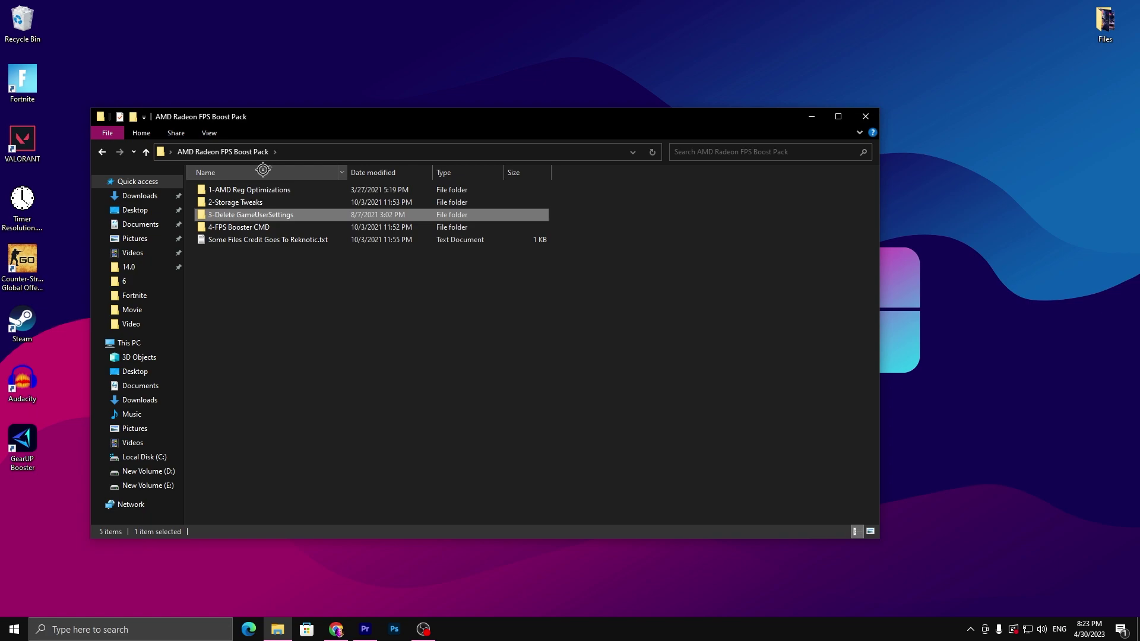
Step: Run FPS Booster.bat from the pack's 4-FPS Booster CMD folder as administrator, continue through its pauses, and close the pack folder window
double_click(297, 226)
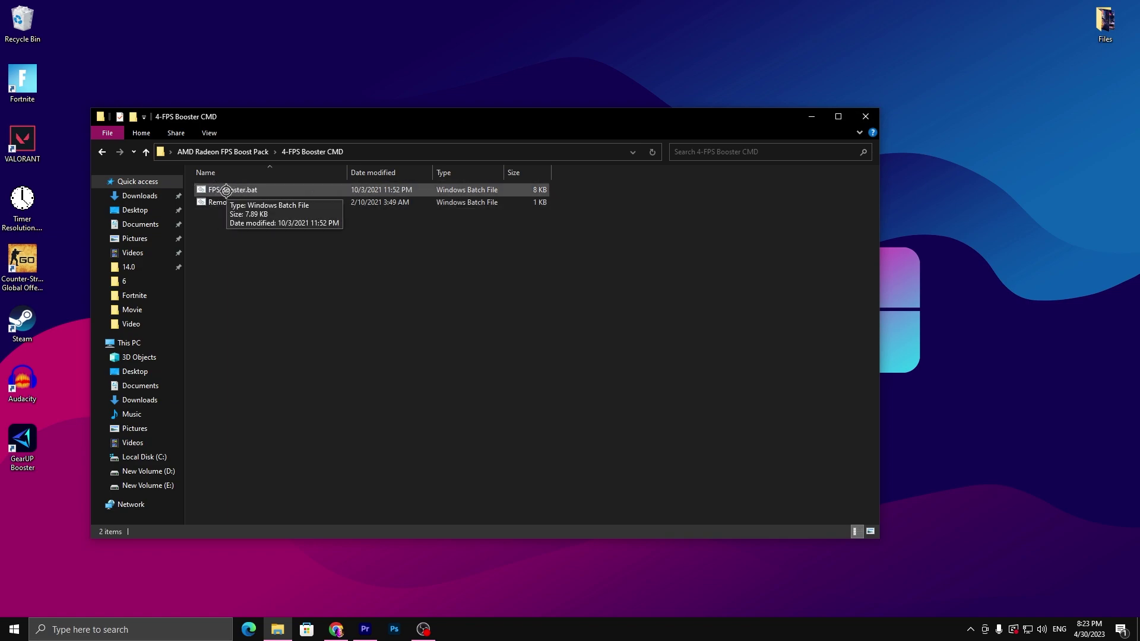
right_click(216, 189)
left_click(257, 237)
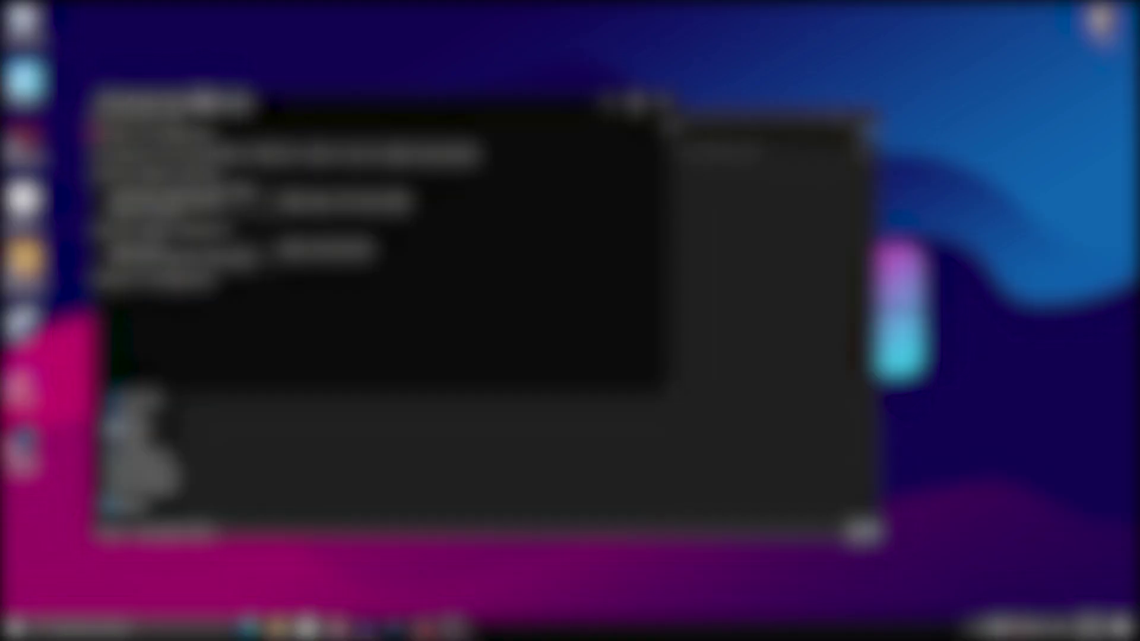
key("BackSpace")
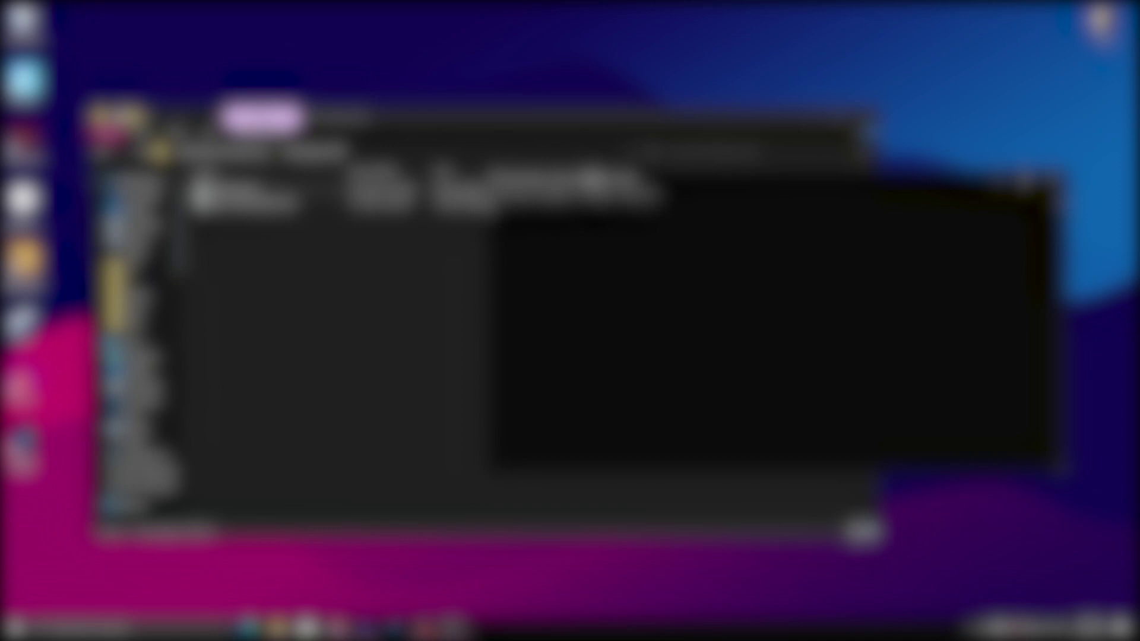
key("BackSpace")
key("BackSpace")
key("BackSpace")
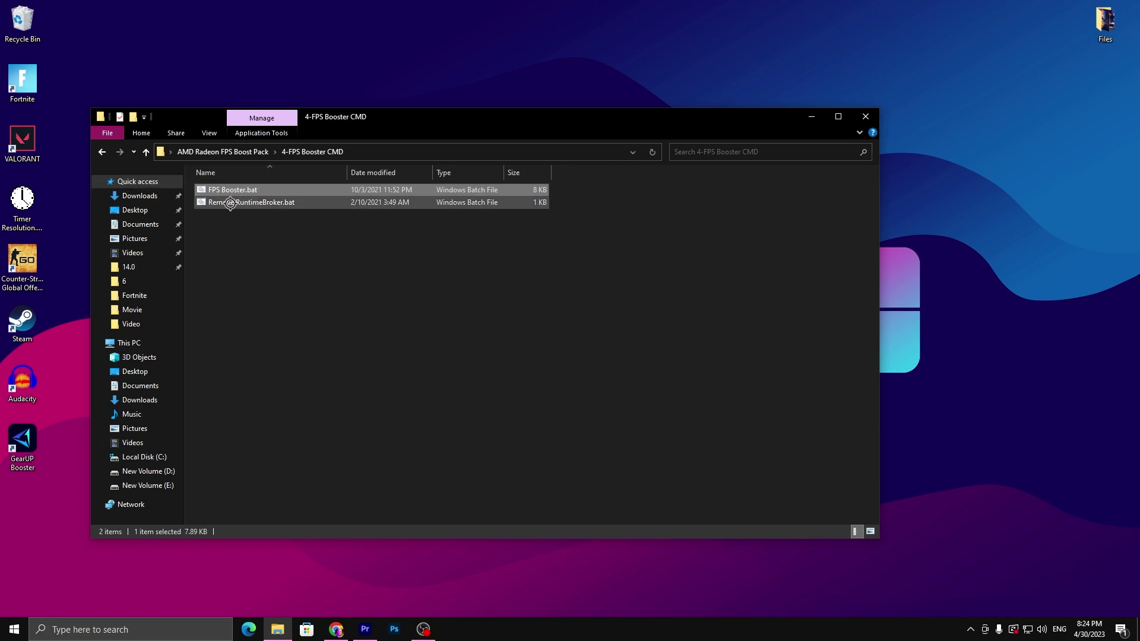
left_click(238, 152)
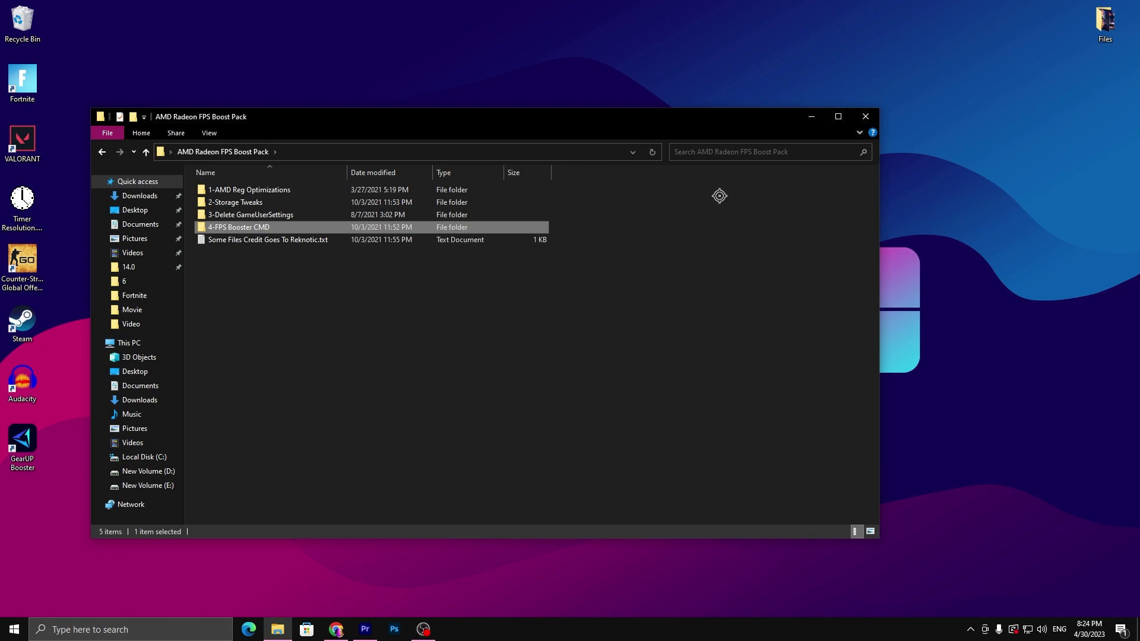
left_click(866, 117)
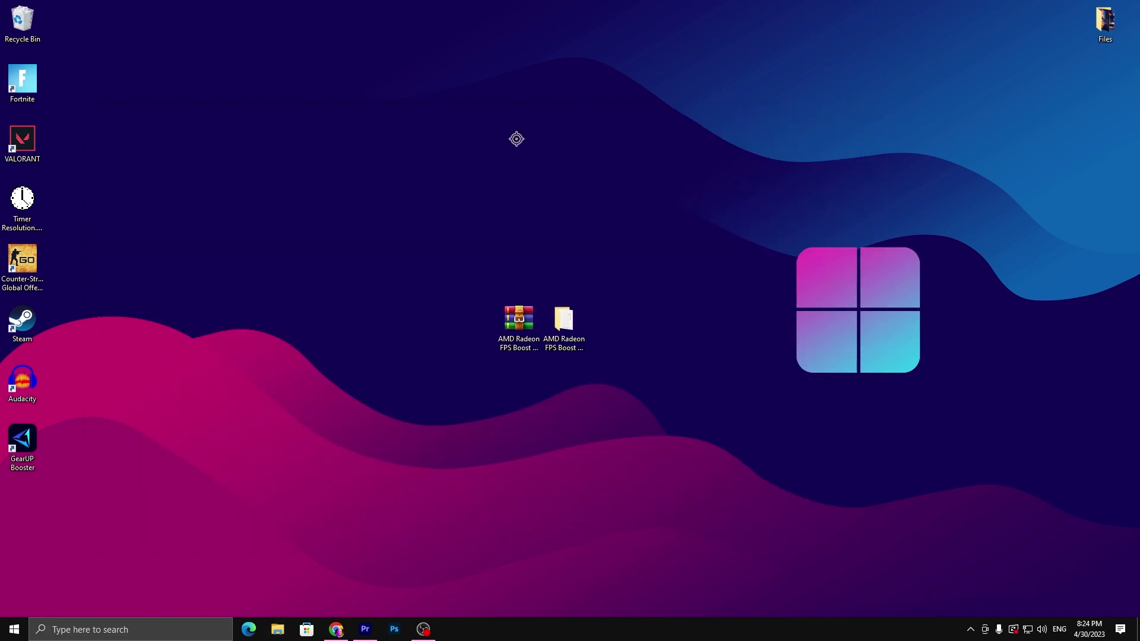